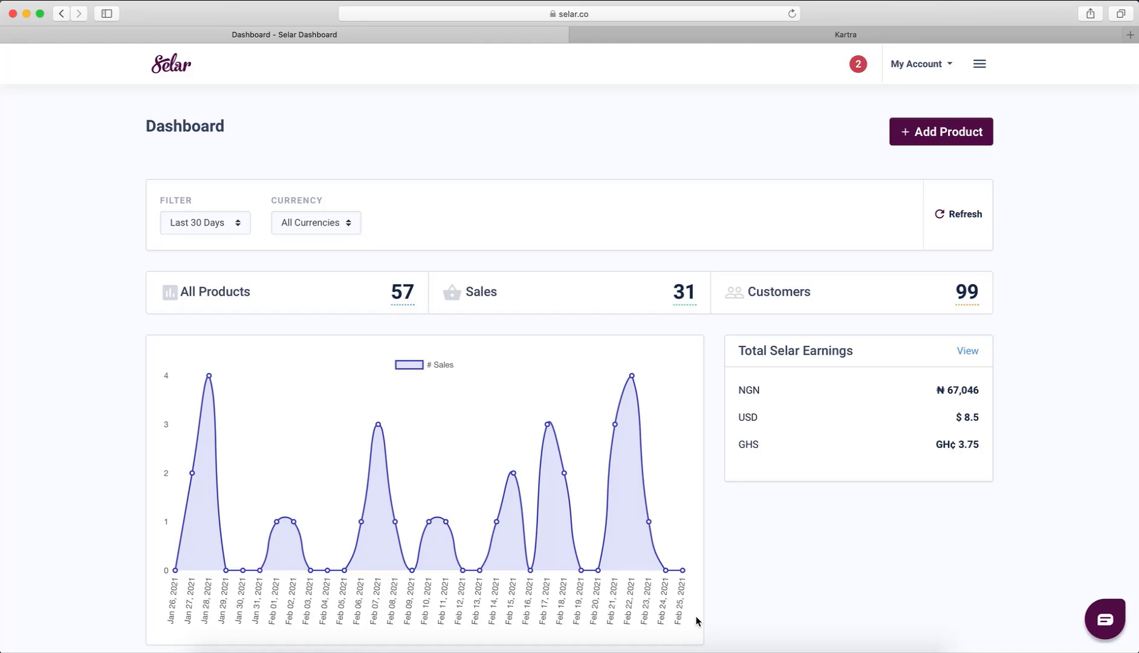
# Step: Open Kartra's Communications > Automations page and close the empty New automation dialog
pyautogui.click(694, 35)
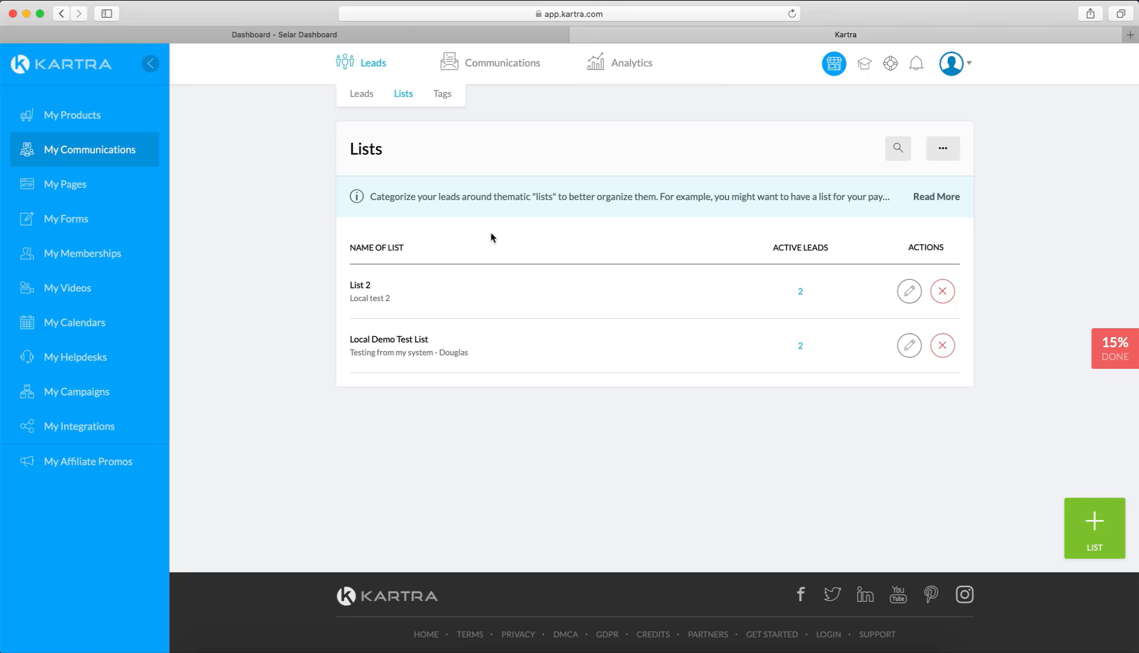
pyautogui.moveTo(508, 66)
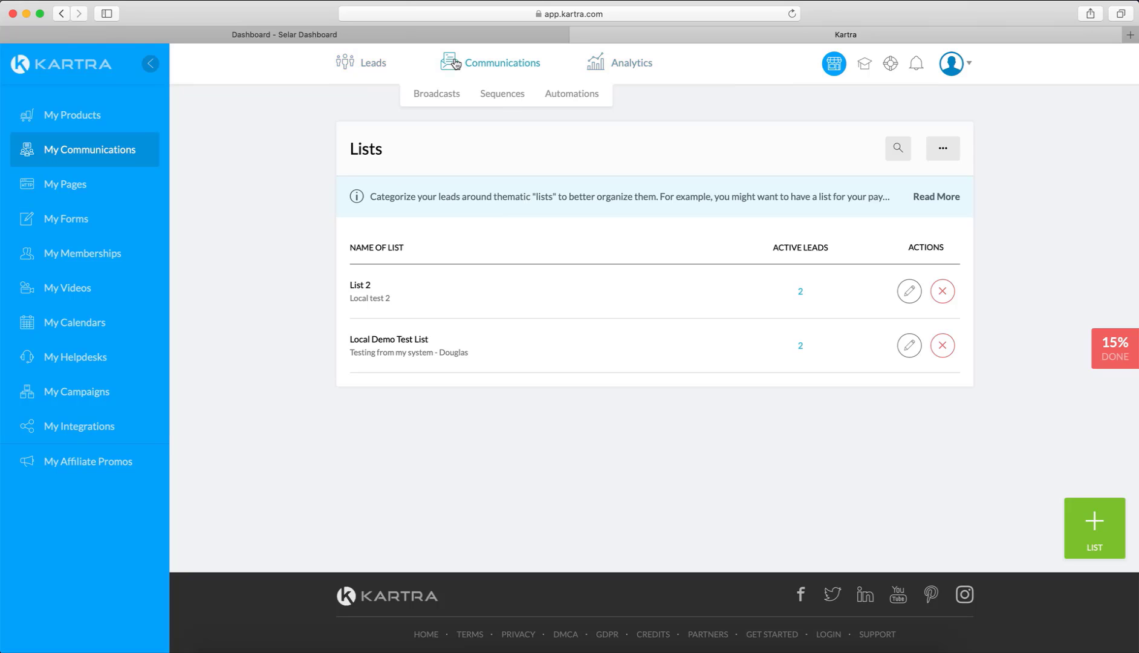
pyautogui.click(555, 94)
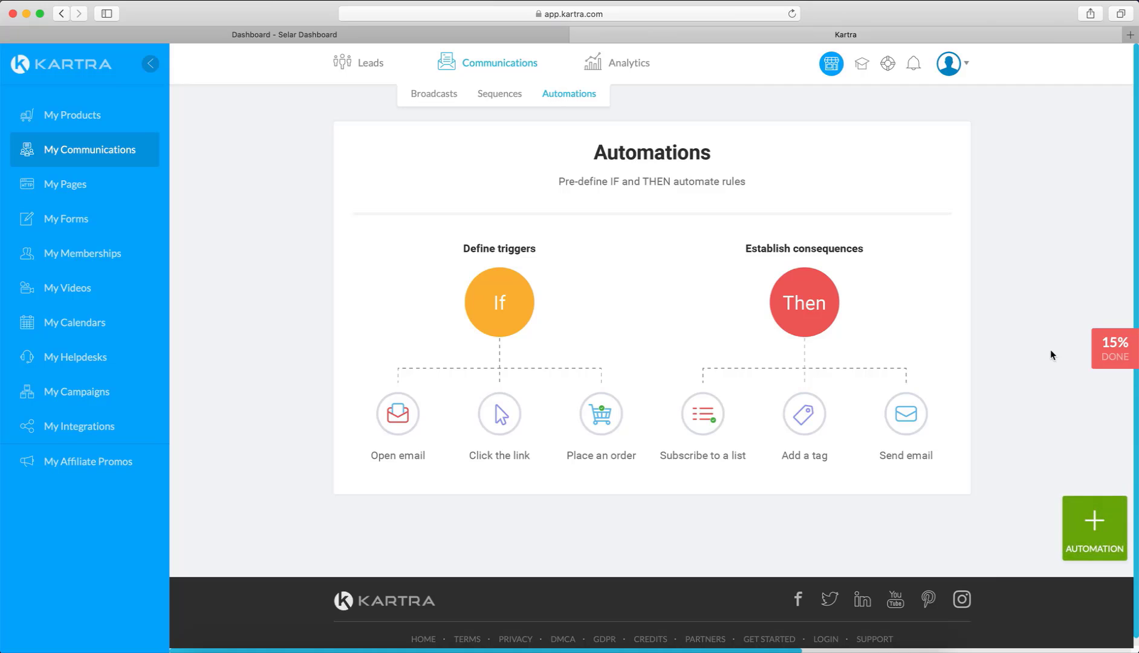
pyautogui.click(1083, 512)
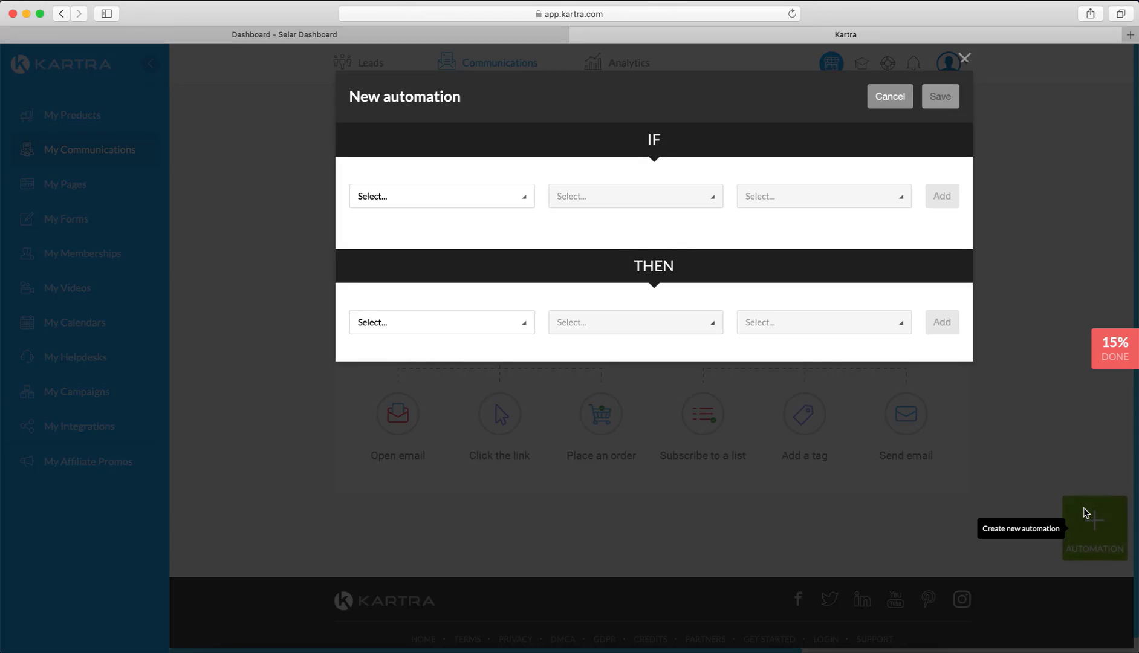
pyautogui.click(964, 58)
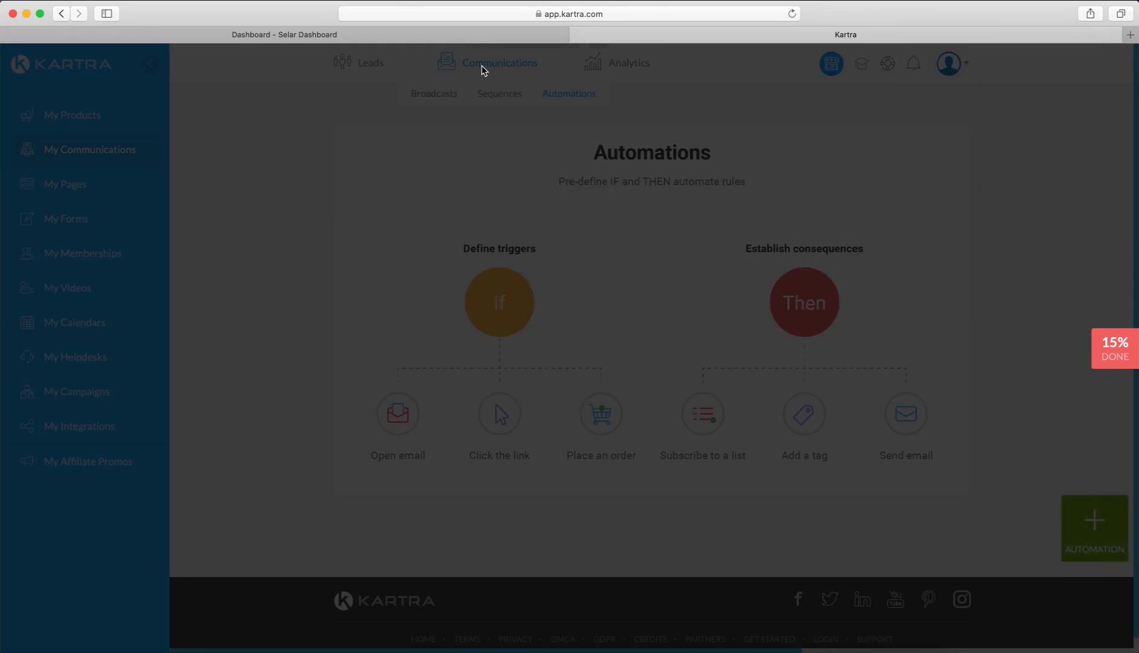
# Step: In Selar, view the Pro plans page and highlight its Kartra Integration feature
pyautogui.click(425, 34)
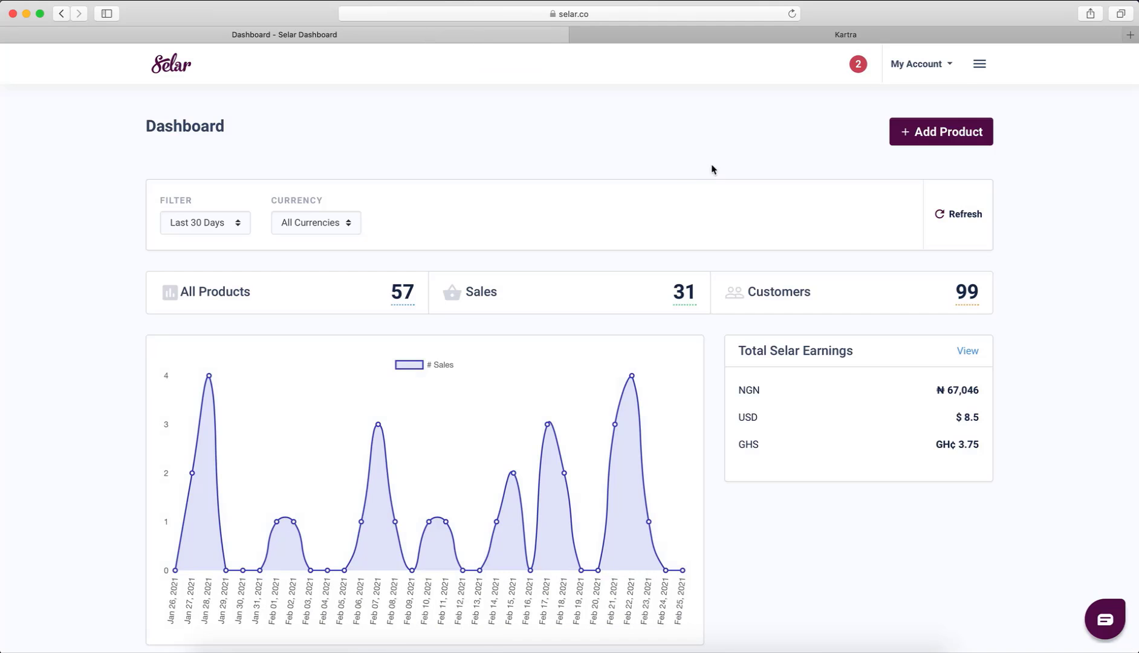
pyautogui.click(980, 64)
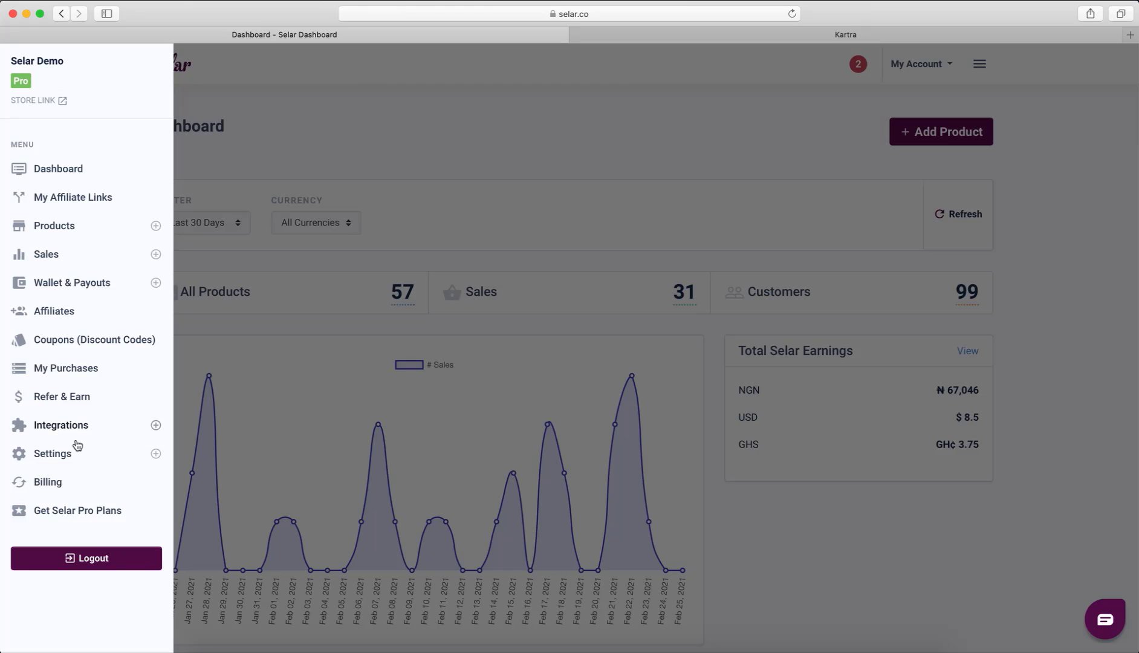
pyautogui.click(78, 511)
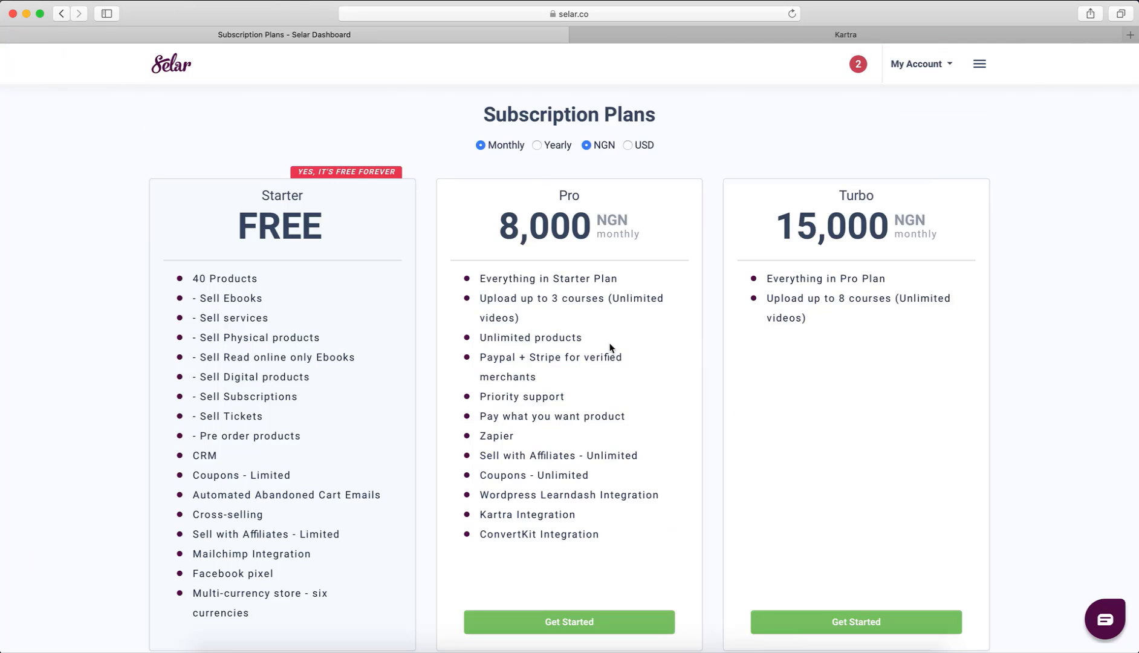
pyautogui.moveTo(480, 514); pyautogui.dragTo(590, 523)
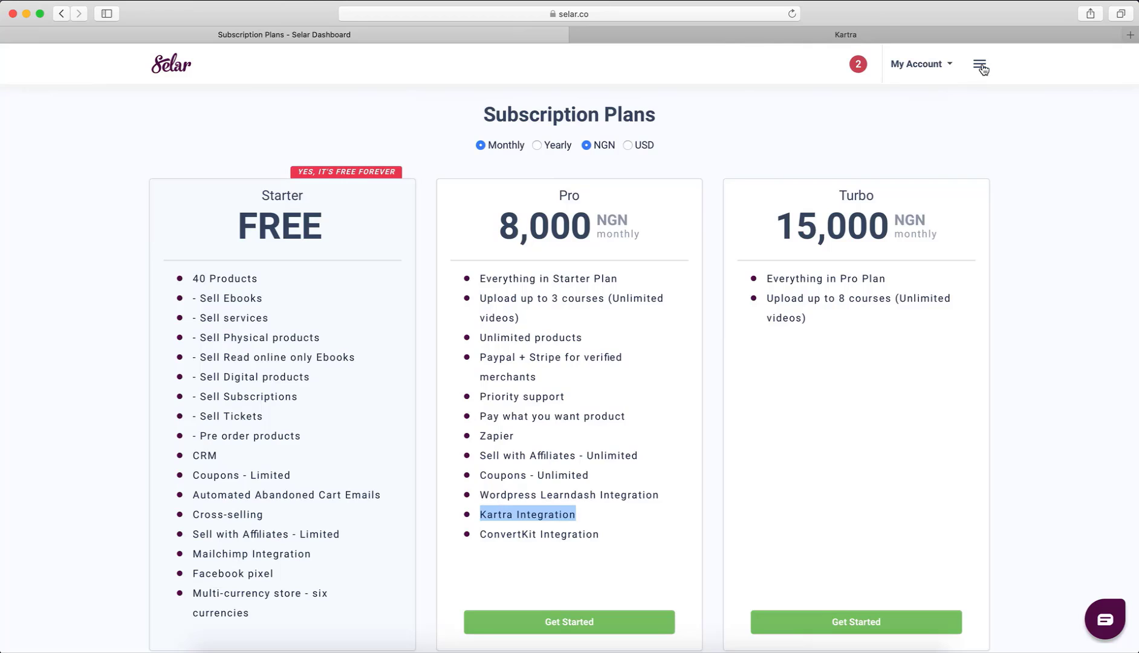
# Step: Open Integrations > Kartra from Selar's navigation menu
pyautogui.click(981, 66)
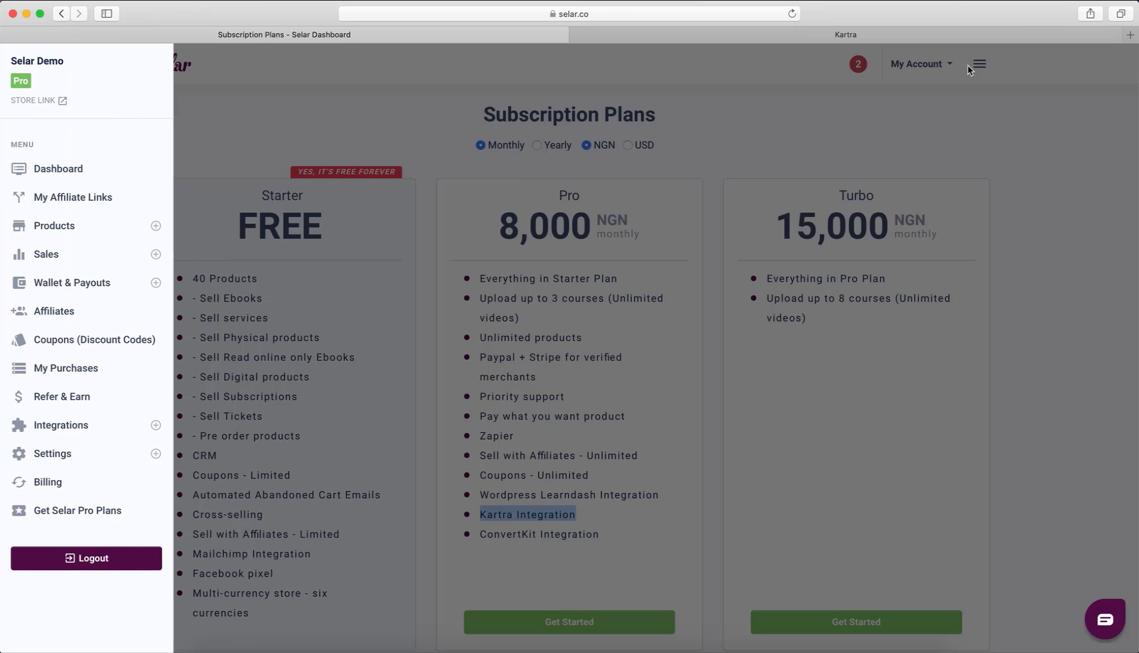
pyautogui.click(55, 425)
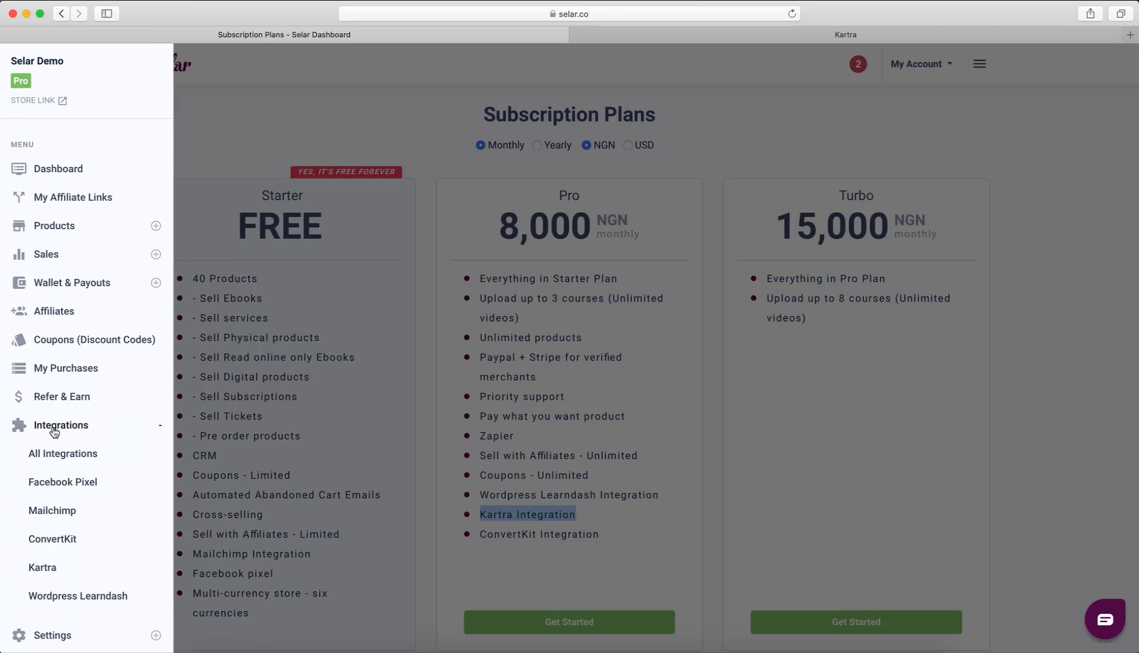
pyautogui.scroll(-2, 54, 426)
pyautogui.click(56, 512)
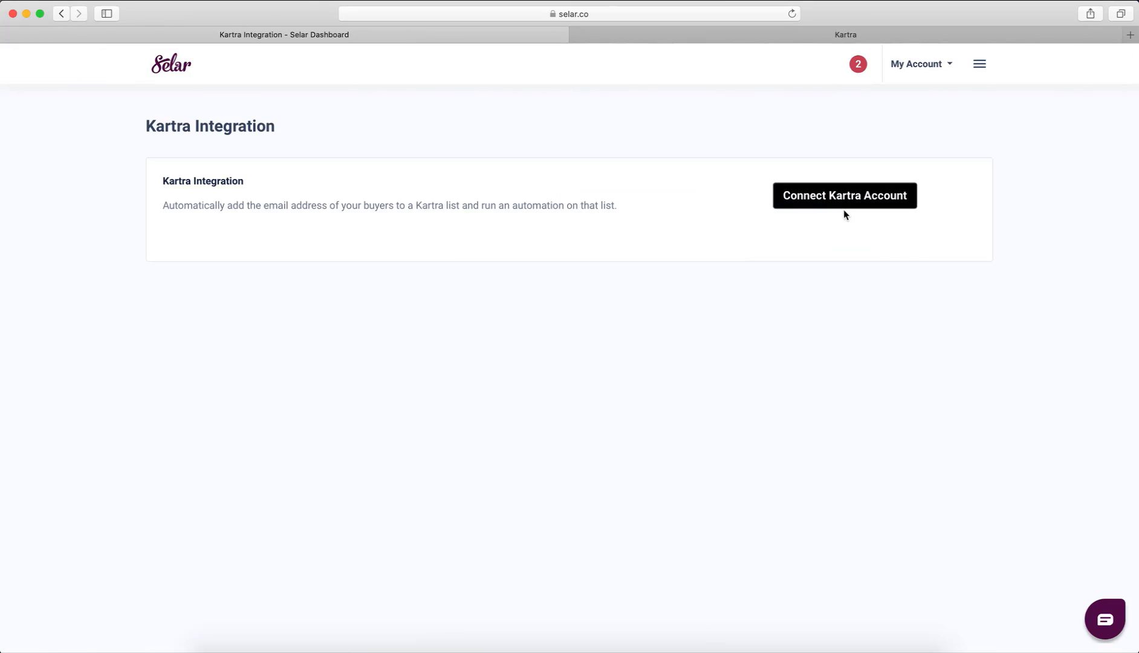
# Step: Start connecting a Kartra account and find the credentials on Kartra's My API page
pyautogui.click(827, 205)
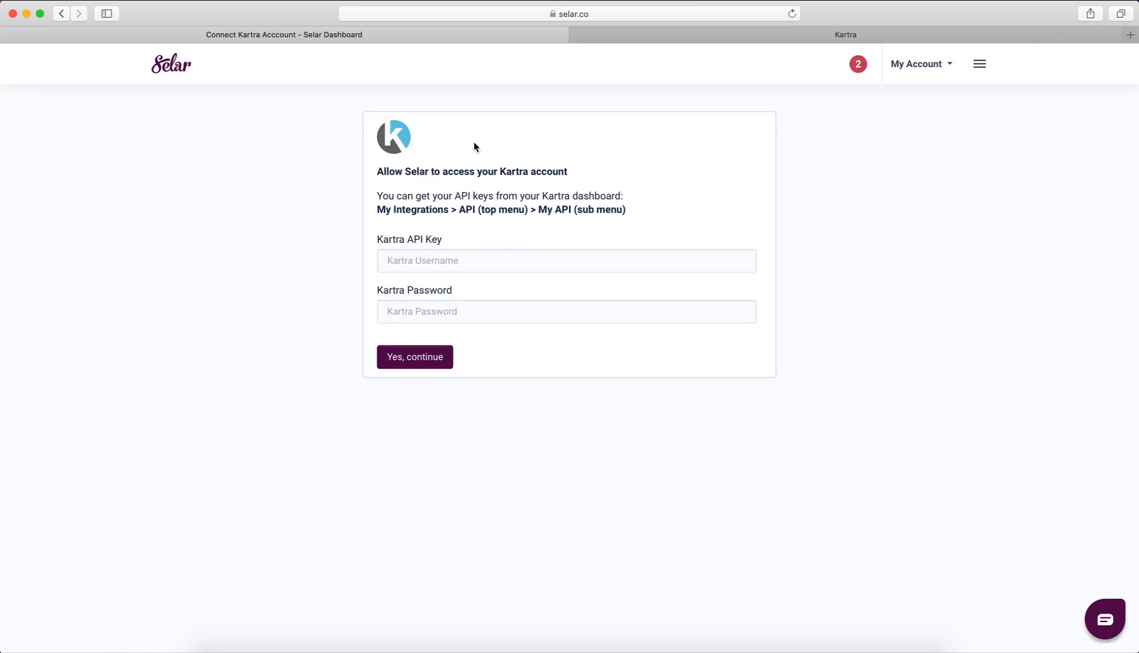
pyautogui.moveTo(460, 211); pyautogui.dragTo(568, 210)
pyautogui.click(647, 34)
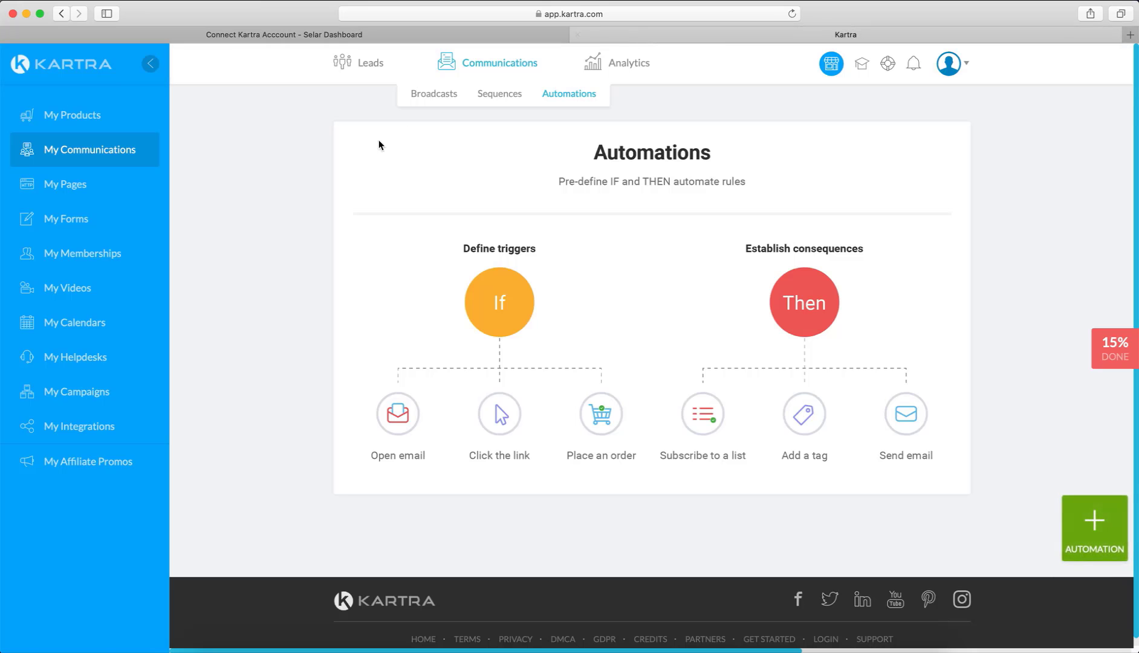
pyautogui.click(79, 427)
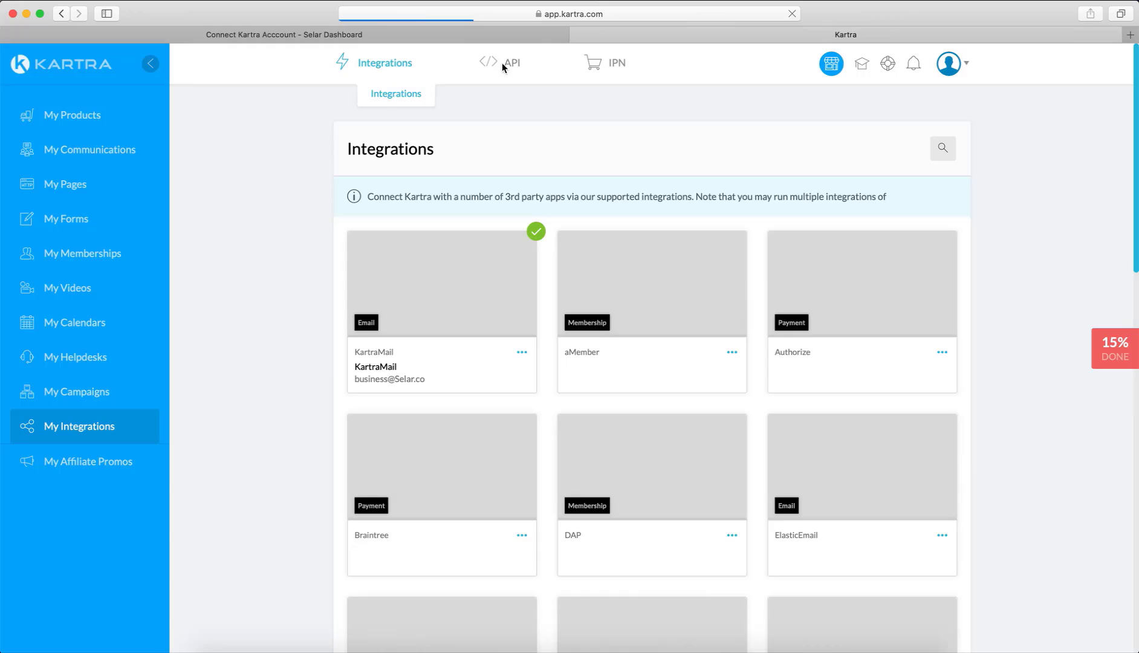
pyautogui.moveTo(512, 68)
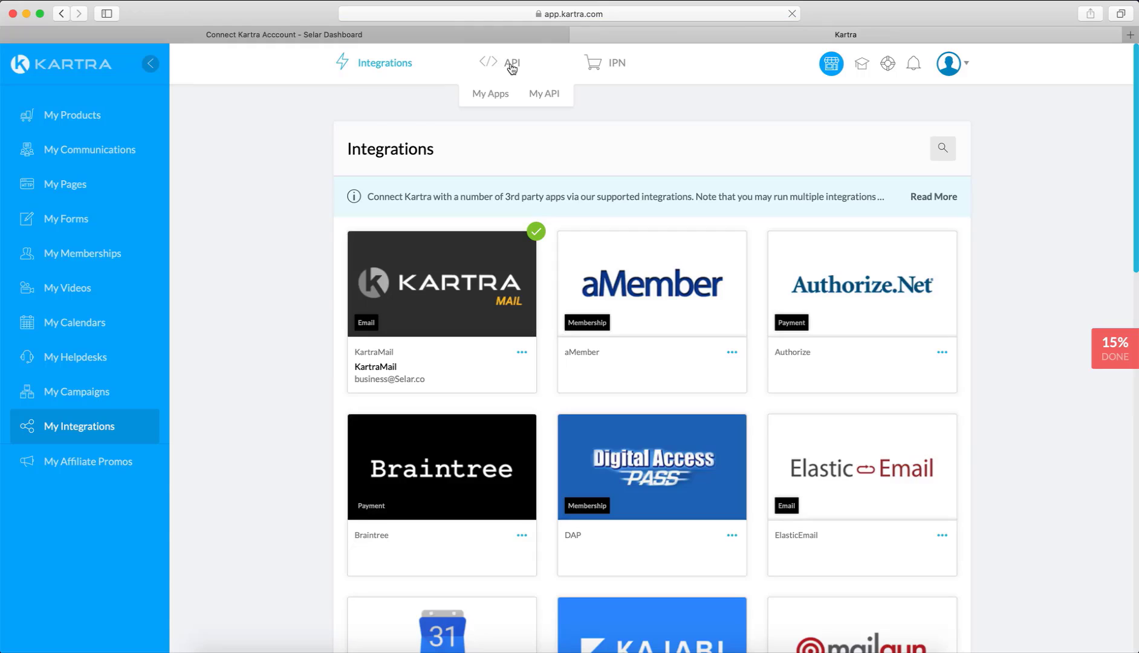
pyautogui.click(550, 97)
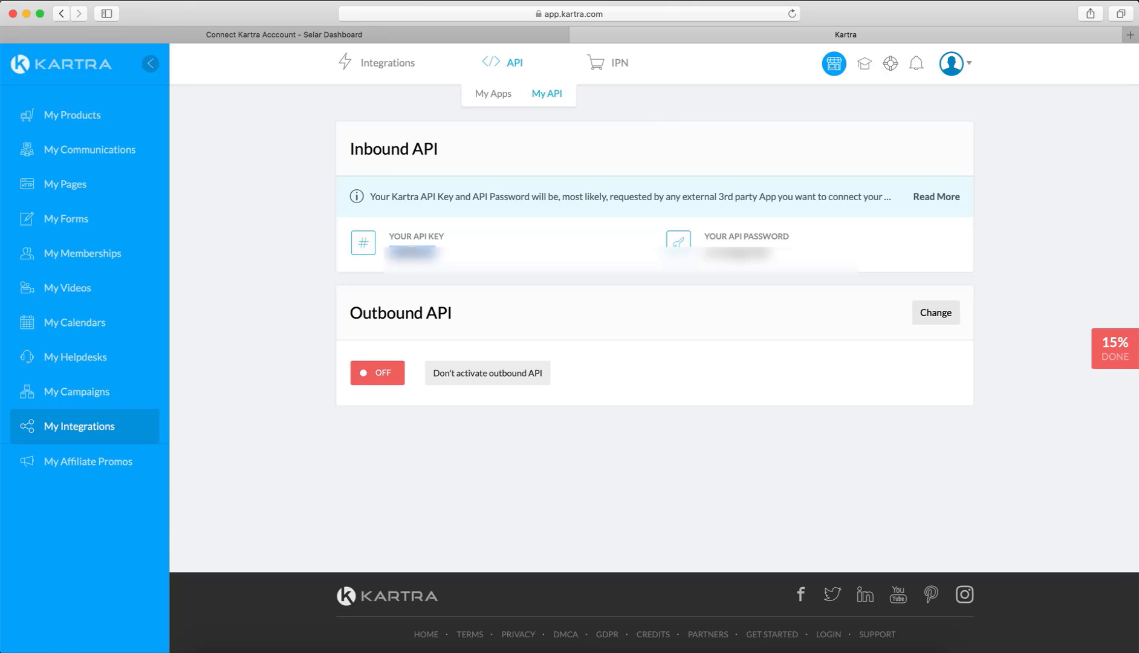
# Step: Paste the Kartra API key and API password into Selar's form and submit
pyautogui.click(352, 36)
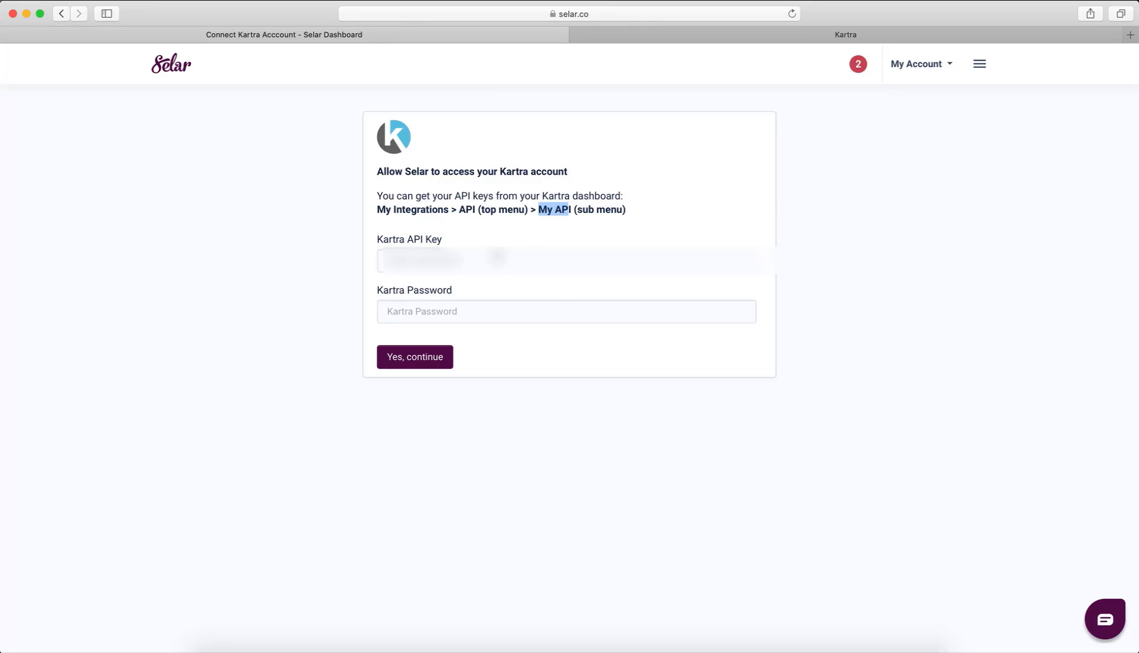
pyautogui.click(497, 256)
pyautogui.press('super+v')
pyautogui.click(723, 37)
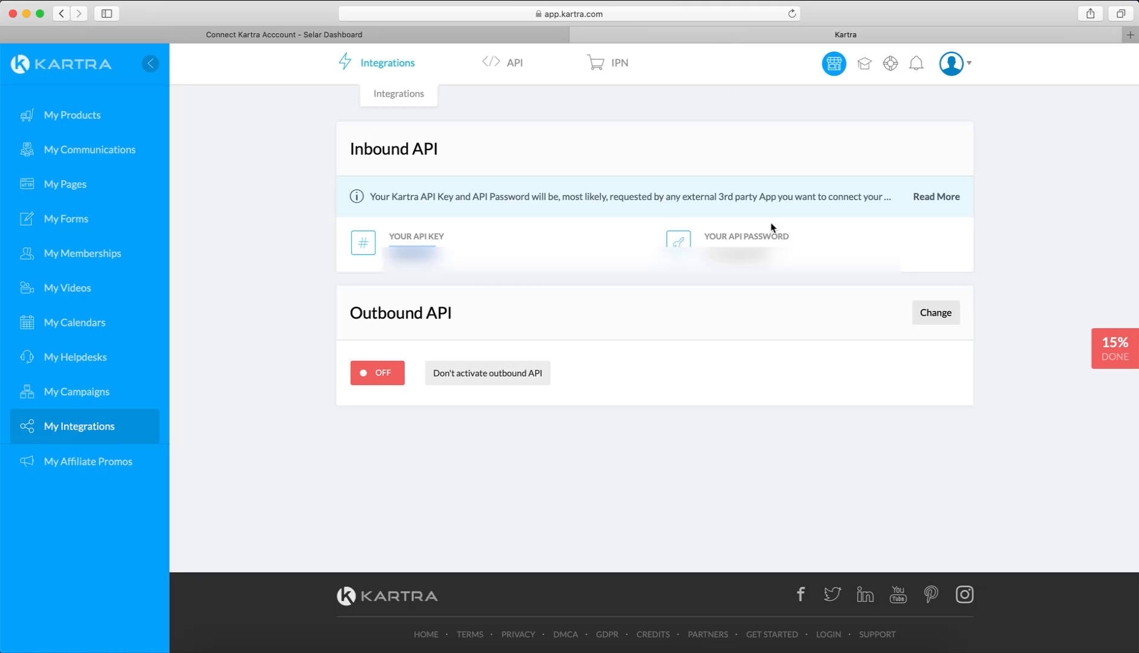
pyautogui.click(376, 35)
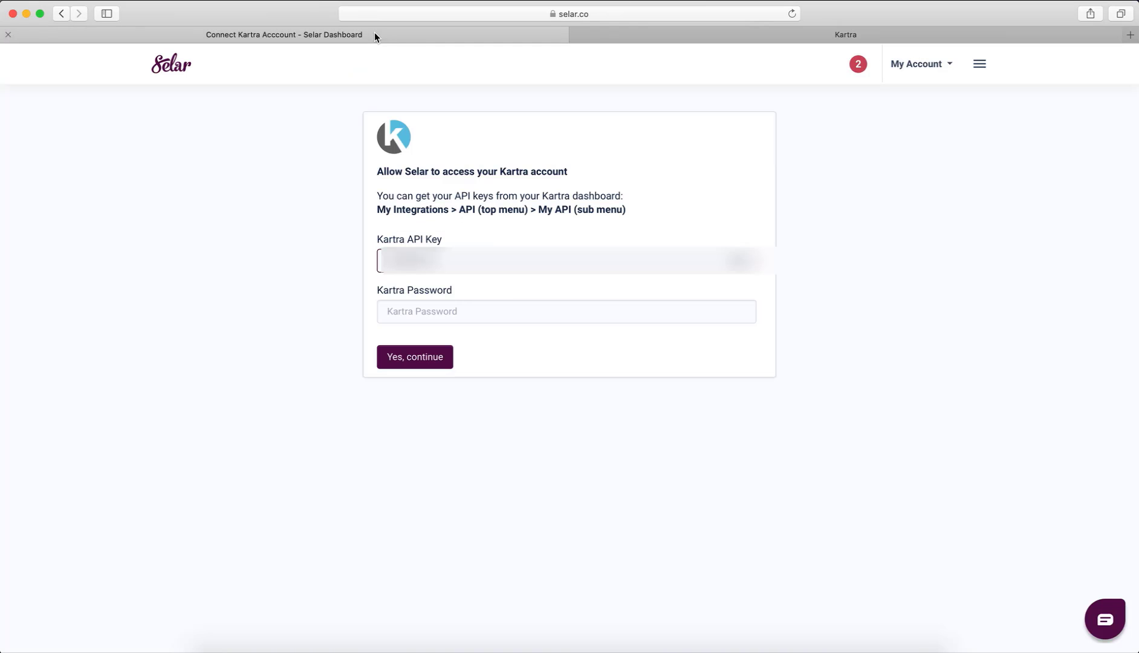
pyautogui.click(478, 311)
pyautogui.press('super+v')
pyautogui.click(432, 357)
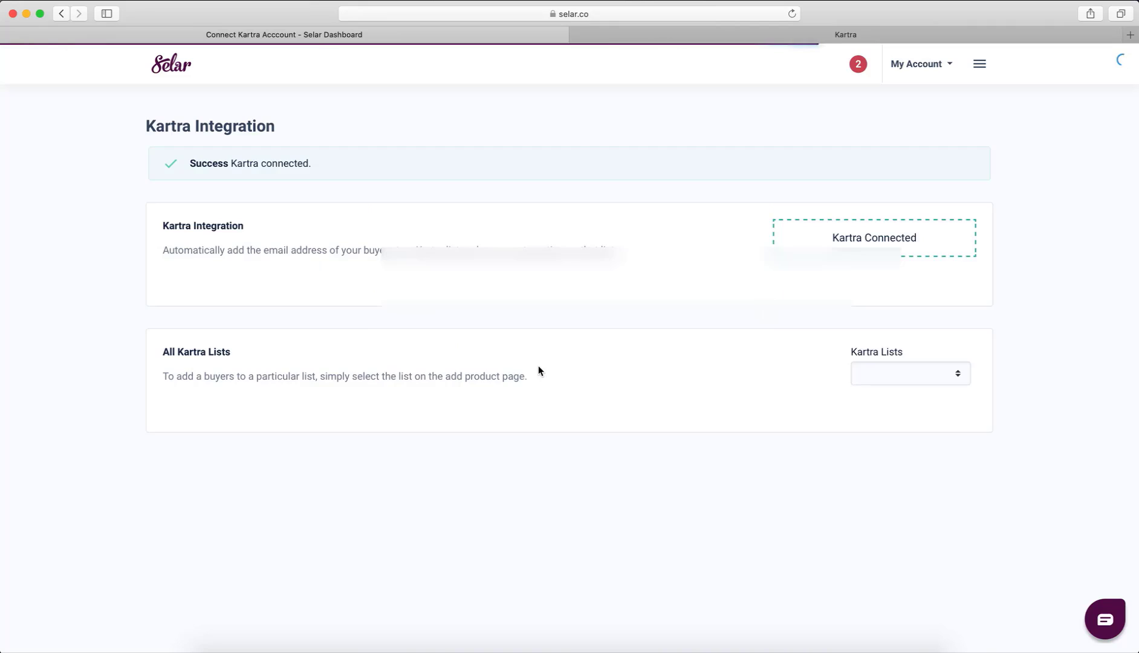
# Step: Dismiss the save-password prompt and check the Kartra Lists include List 2 and Local Demo Test List
pyautogui.click(568, 125)
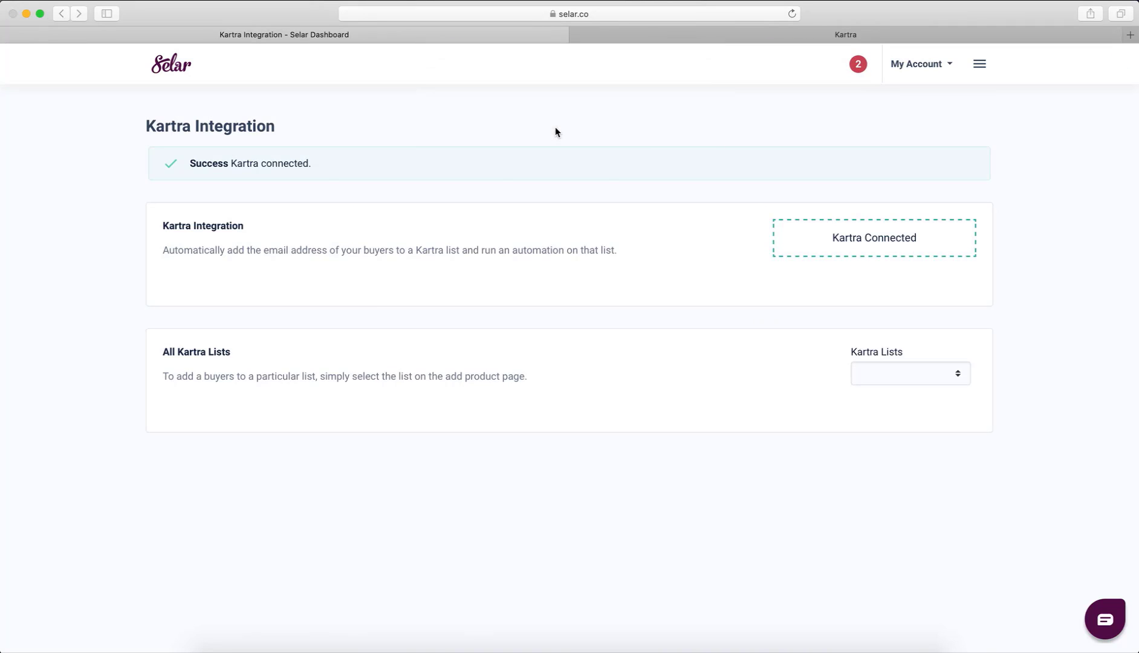
pyautogui.click(873, 374)
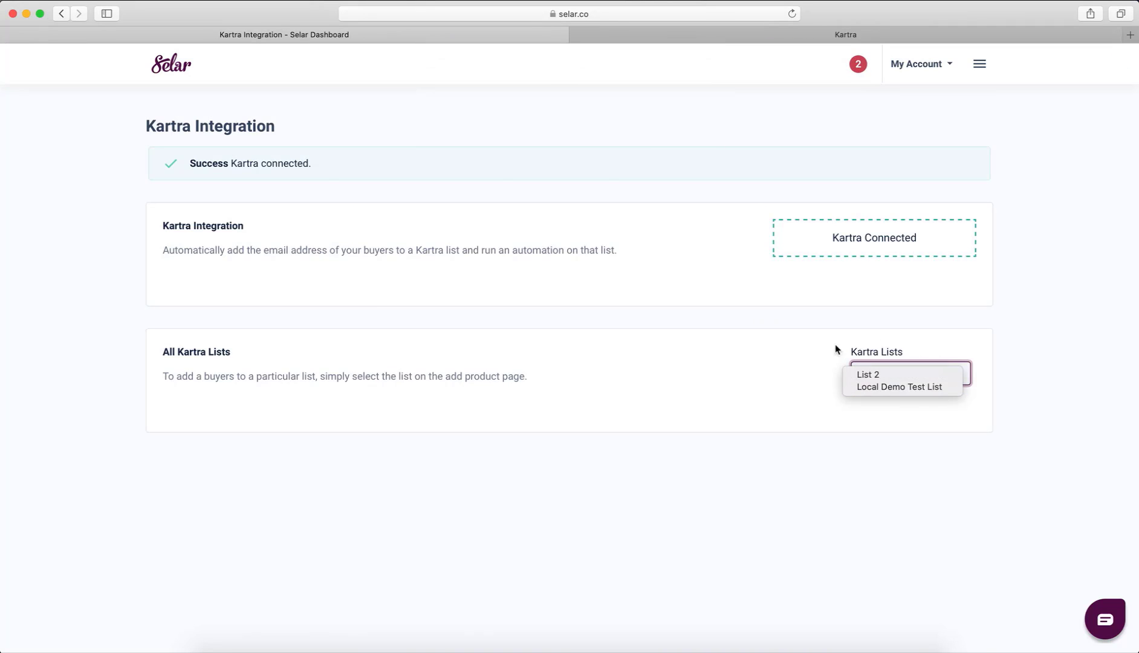
pyautogui.click(955, 452)
# Step: Go to Kartra's contact lists and start a new list
pyautogui.click(749, 36)
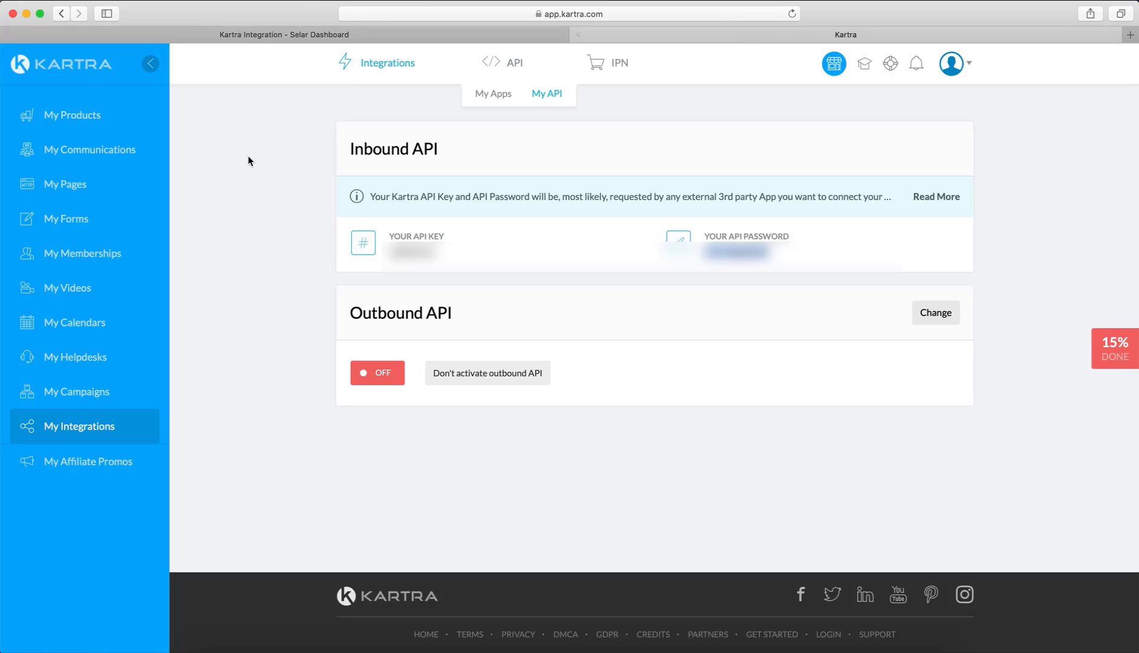
pyautogui.click(140, 153)
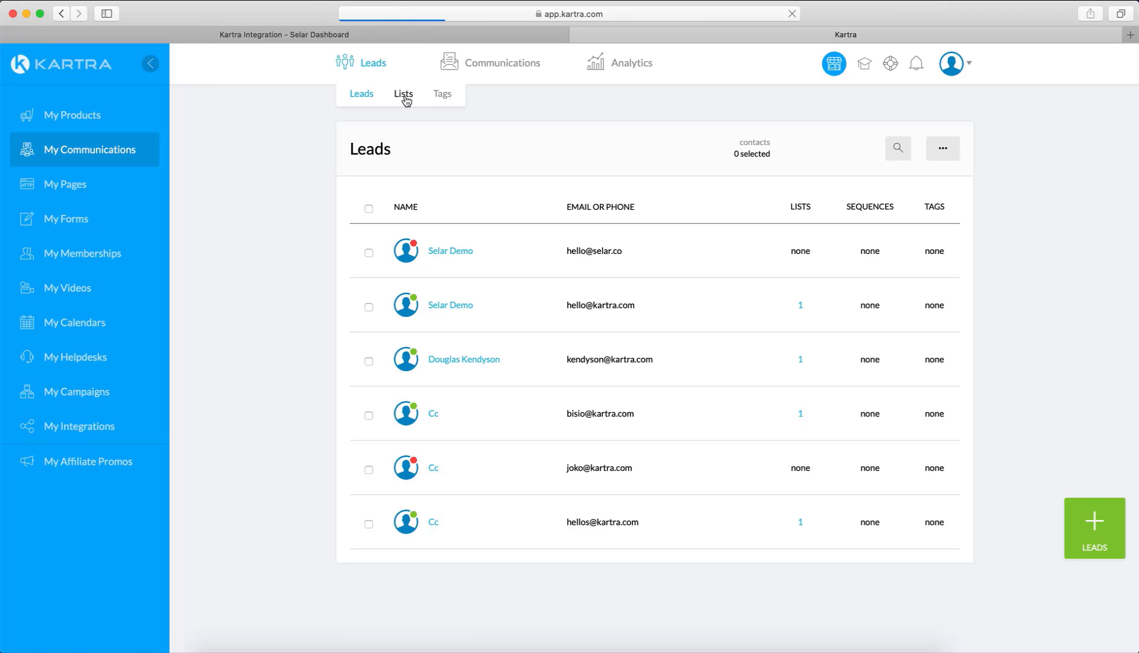
pyautogui.click(405, 95)
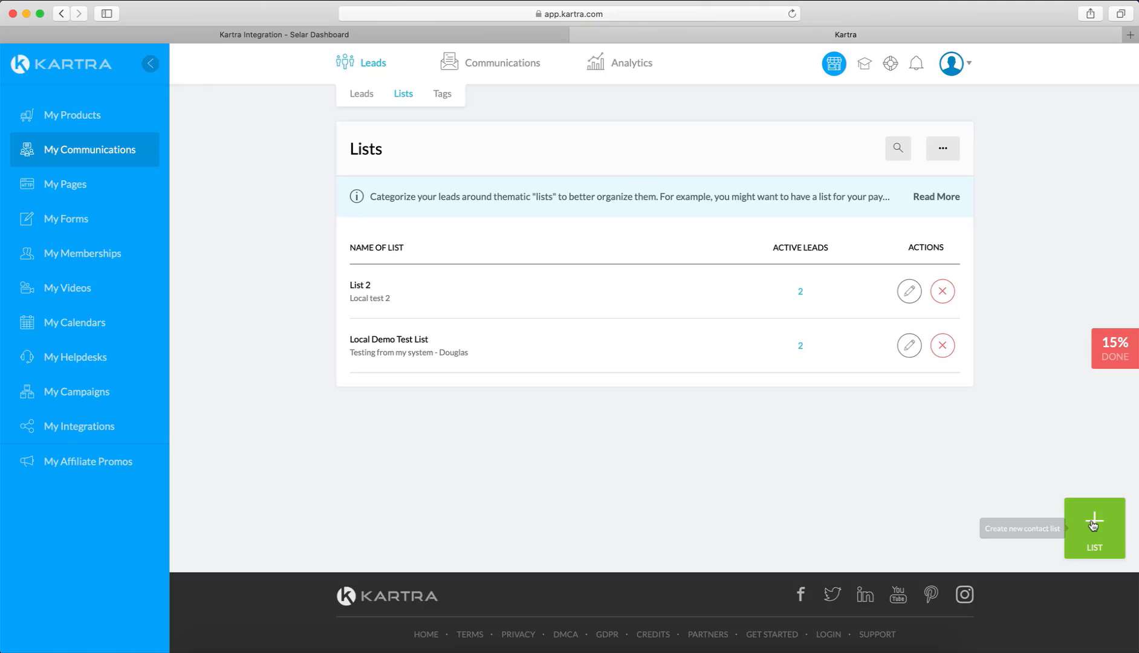
pyautogui.click(1094, 523)
# Step: Create the list 'Demo test list' with description 'Litte demo'
pyautogui.click(537, 182)
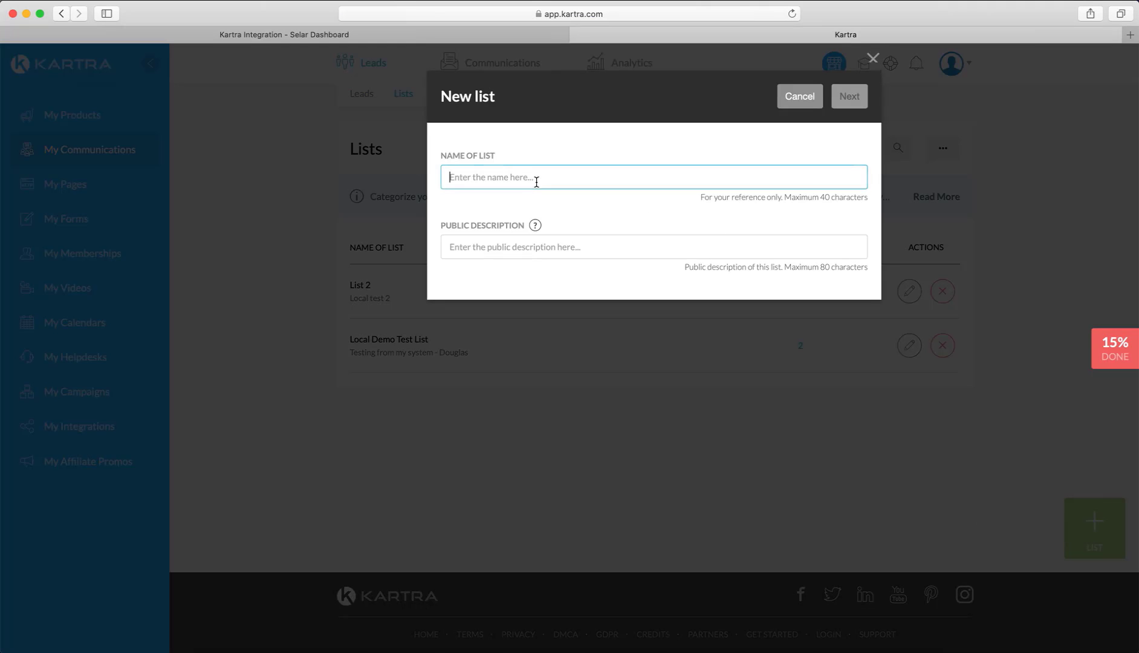
pyautogui.write('Demo test list')
pyautogui.click(615, 242)
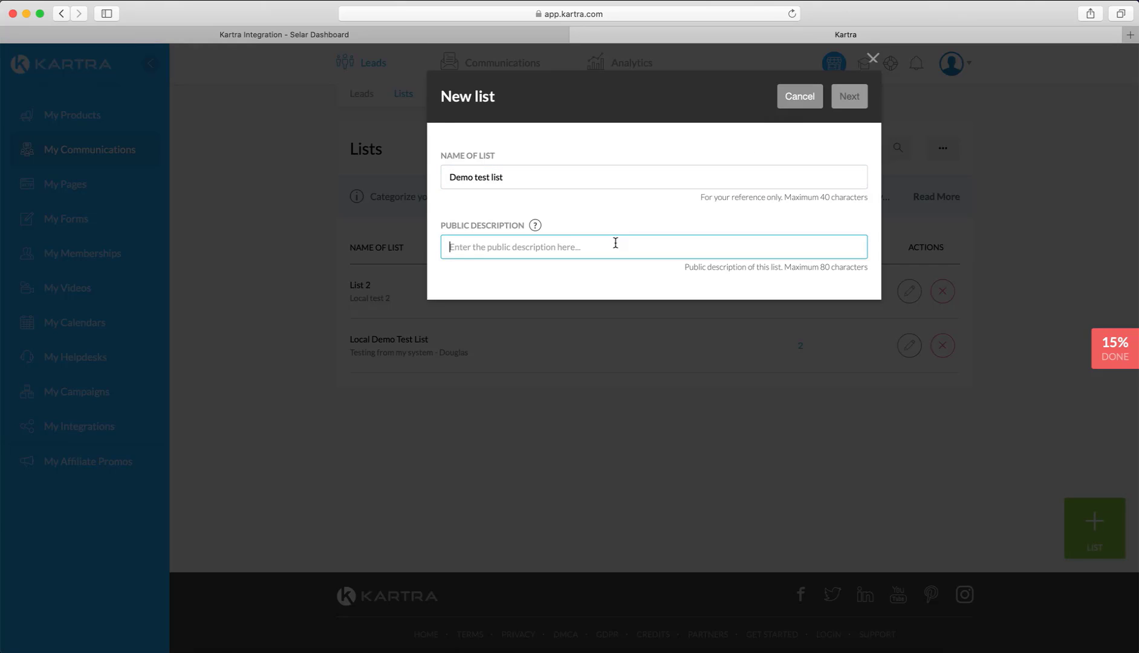
pyautogui.write('Litte ')
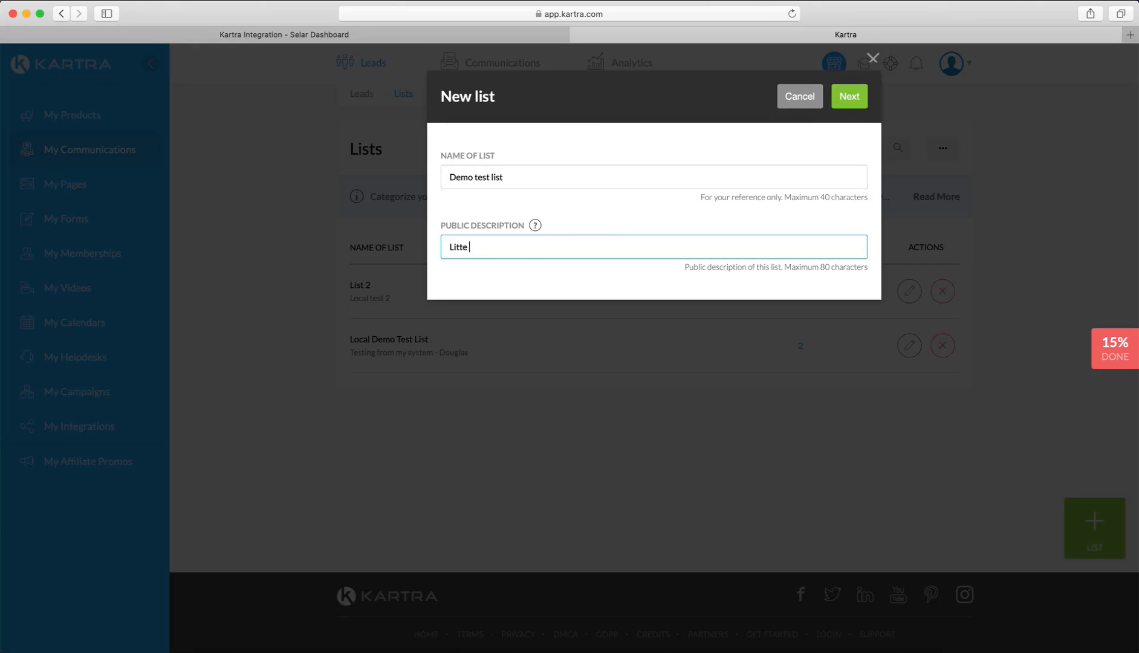
pyautogui.write('demo')
pyautogui.click(849, 97)
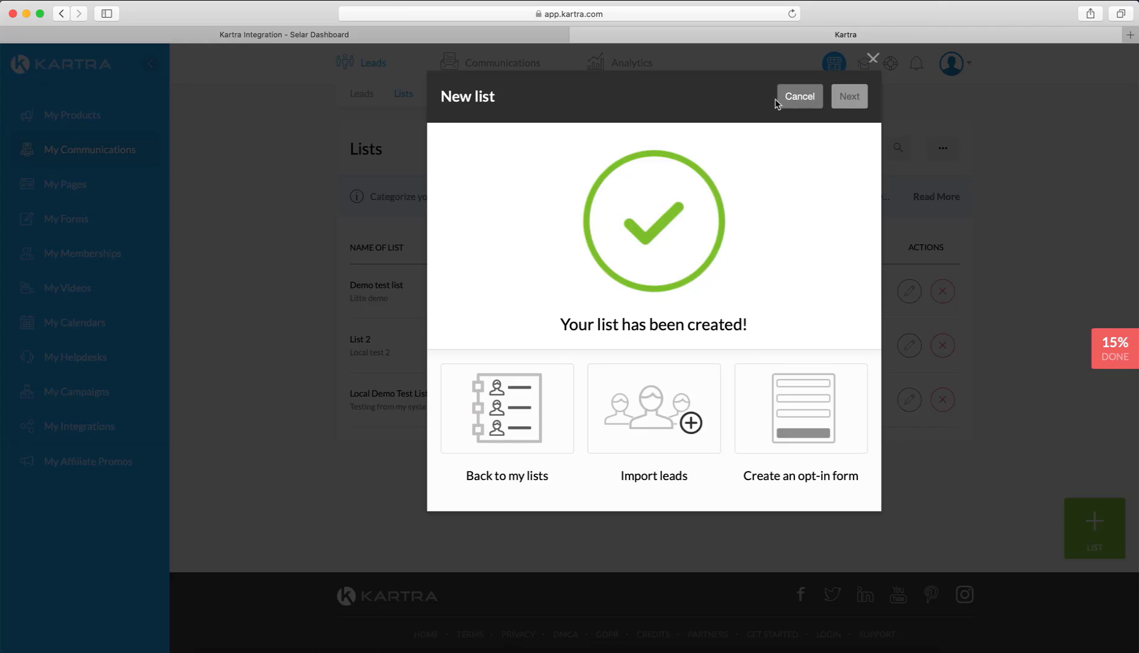
pyautogui.click(873, 58)
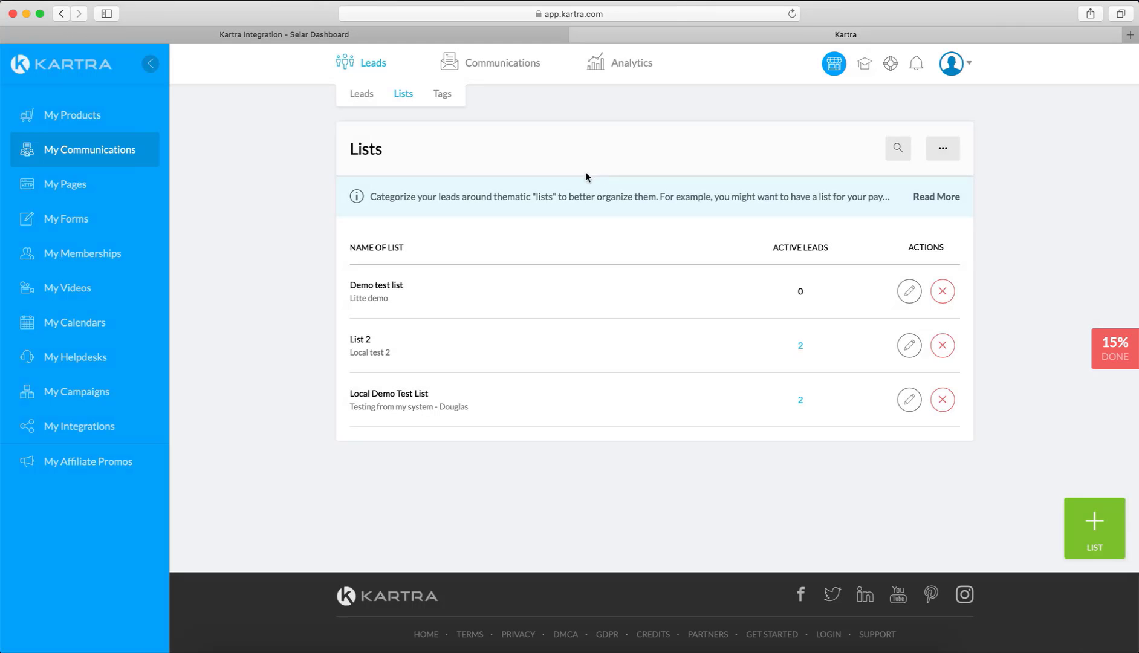
# Step: Reload Selar's Kartra Integration page and confirm Demo test list appears in the Kartra Lists picker
pyautogui.click(387, 34)
pyautogui.press('super+r')
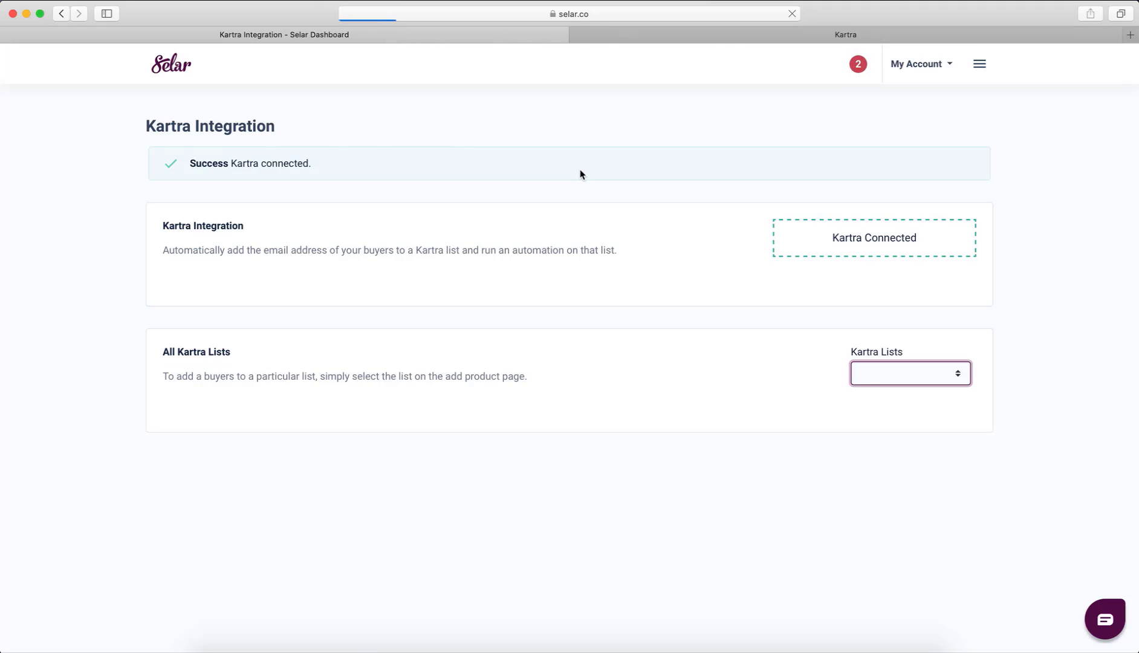
pyautogui.click(981, 68)
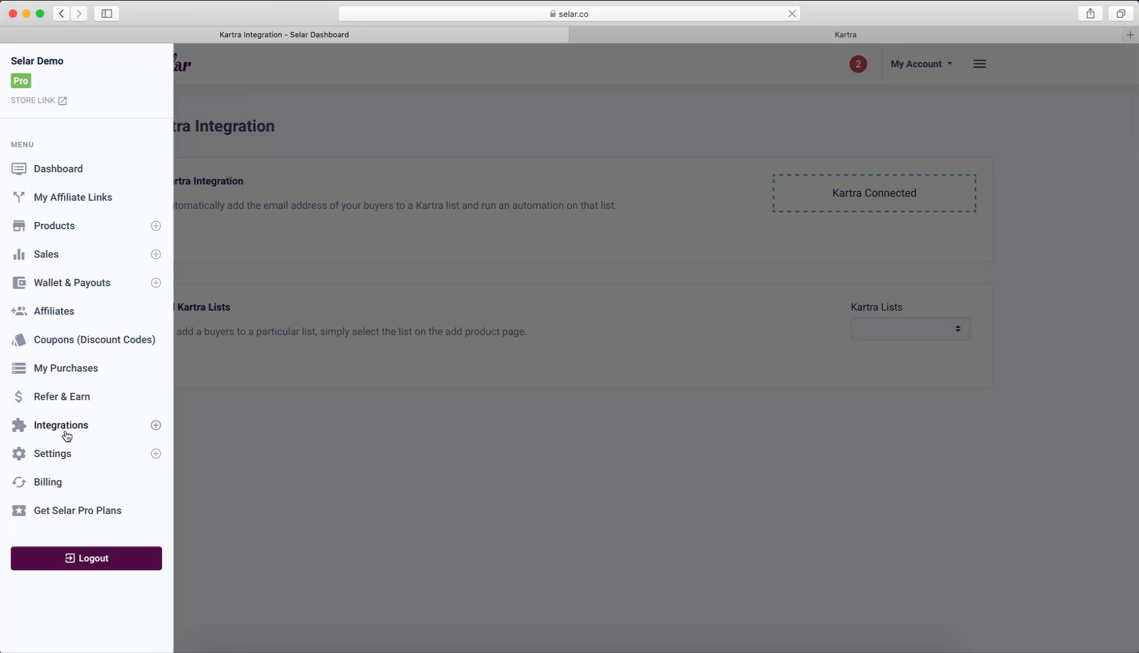
pyautogui.click(111, 430)
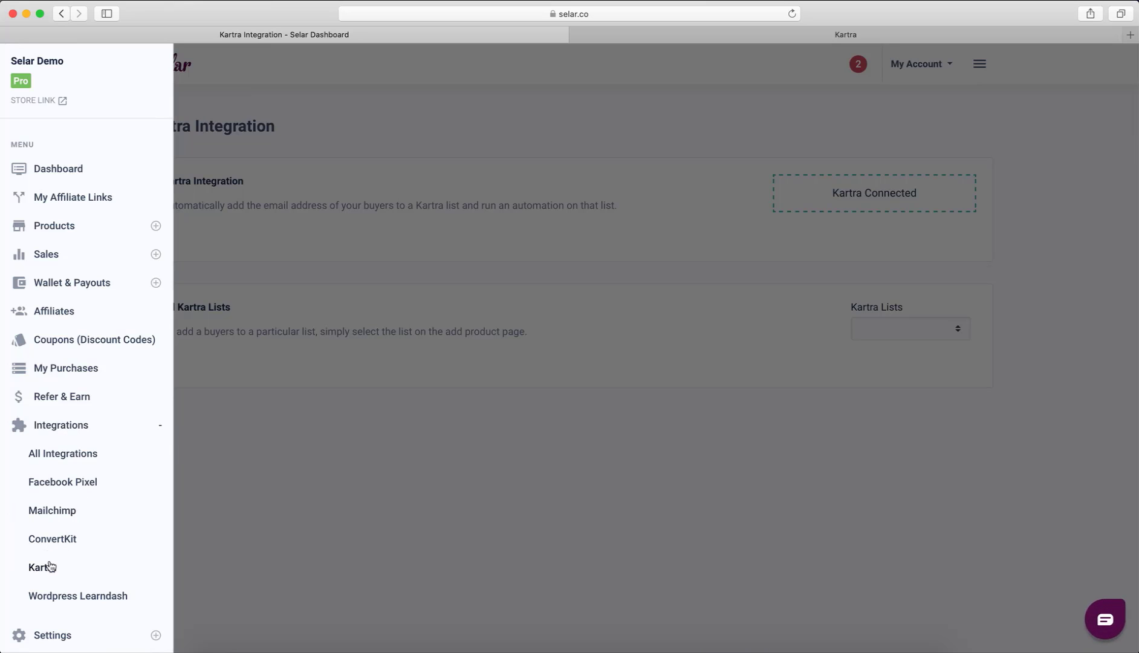
pyautogui.click(610, 460)
pyautogui.click(877, 330)
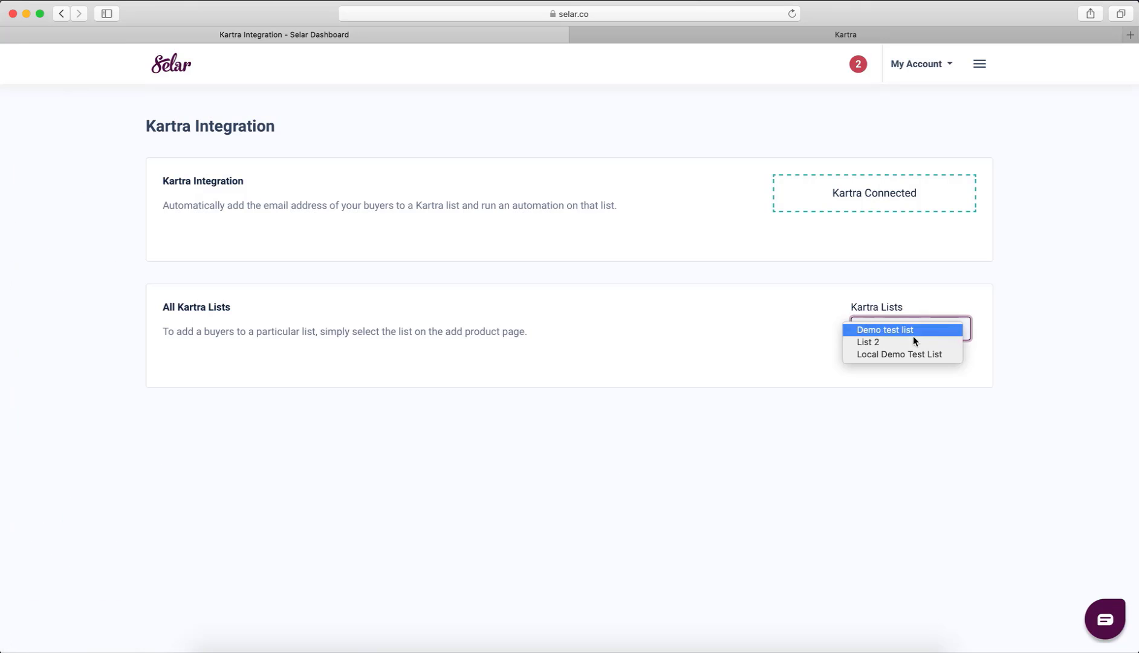
pyautogui.click(975, 71)
pyautogui.click(981, 66)
# Step: Start a new Selar product and upload the demo PNG as its image
pyautogui.click(133, 233)
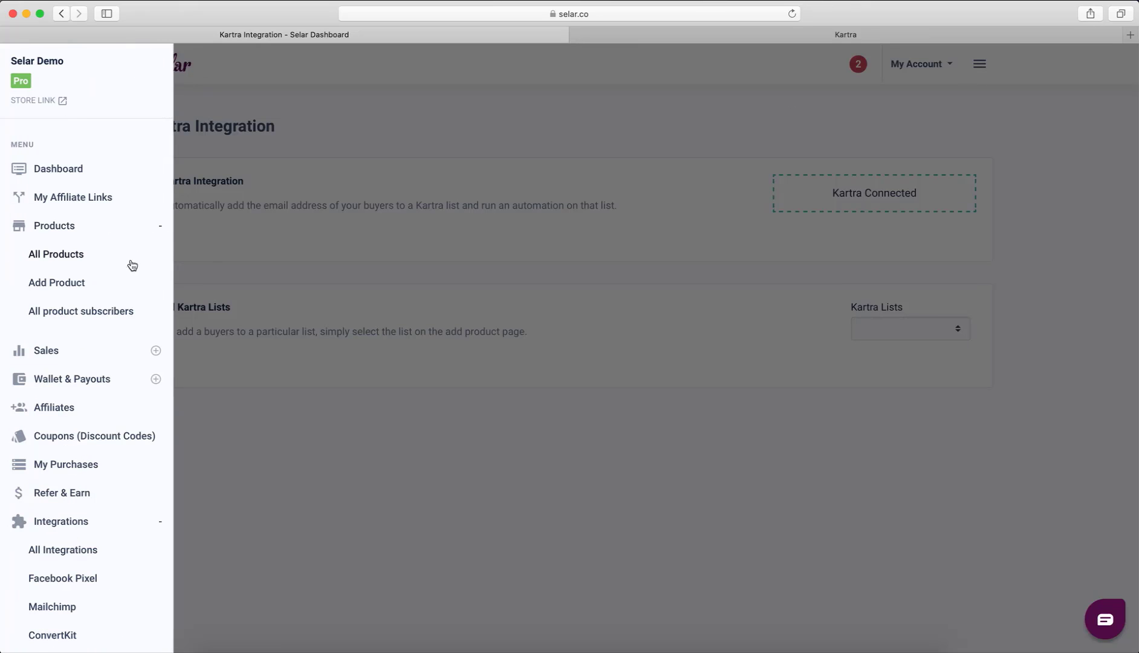
pyautogui.click(108, 284)
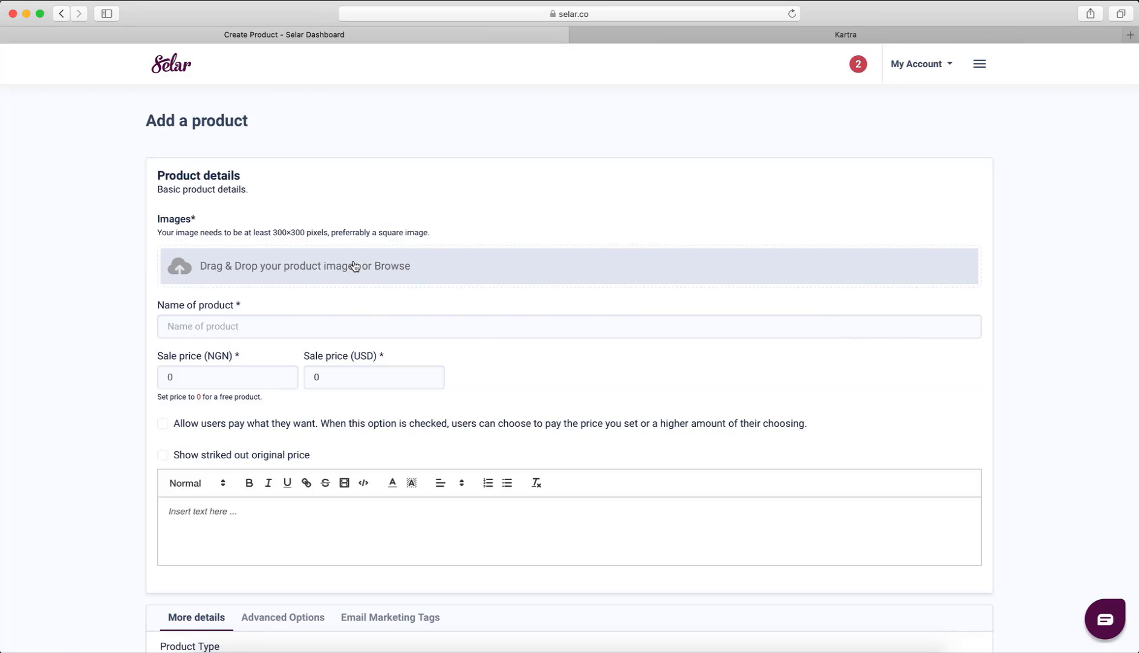
pyautogui.click(354, 267)
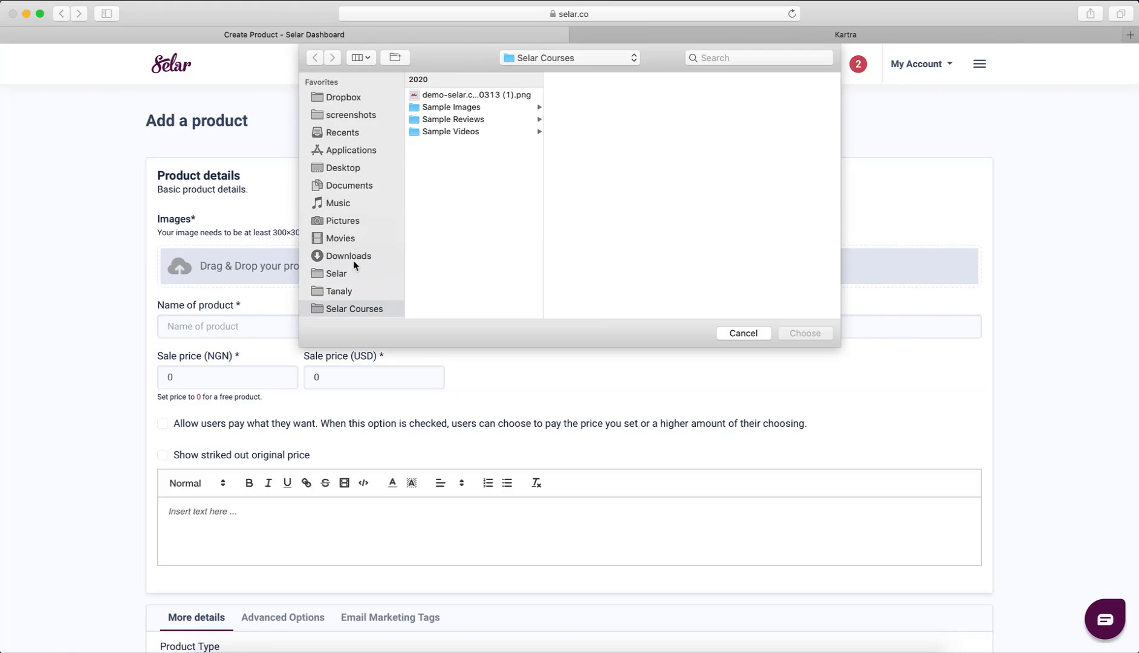
pyautogui.doubleClick(446, 96)
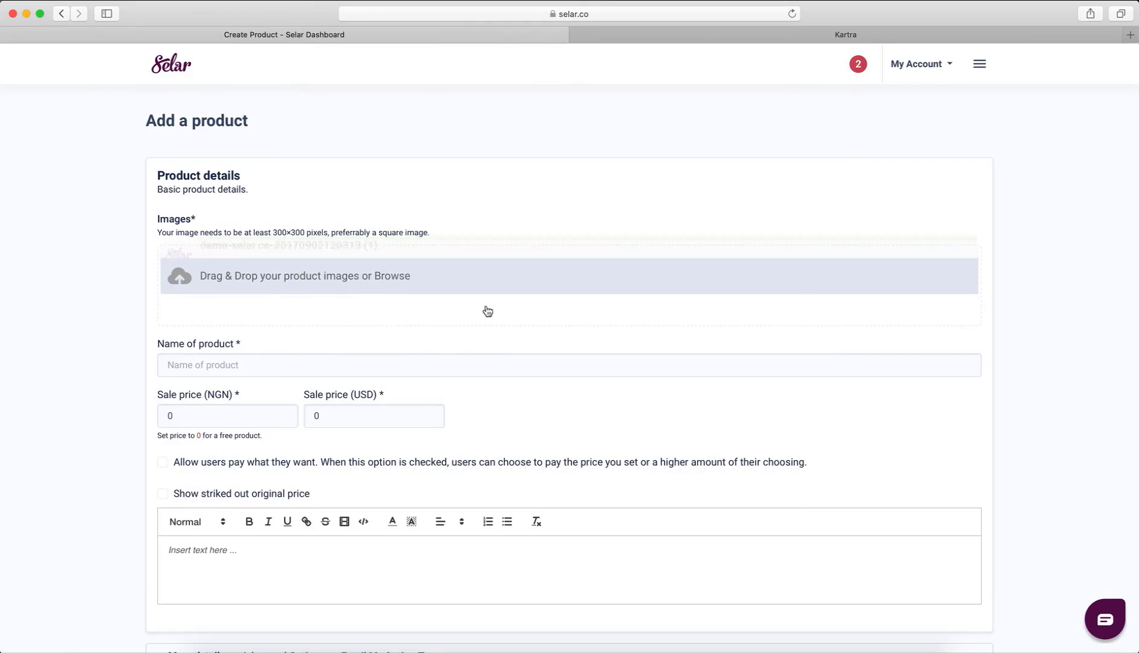
# Step: Name the product 'Demo Kartra product' with description 'Hello'
pyautogui.click(251, 361)
pyautogui.write('Deo')
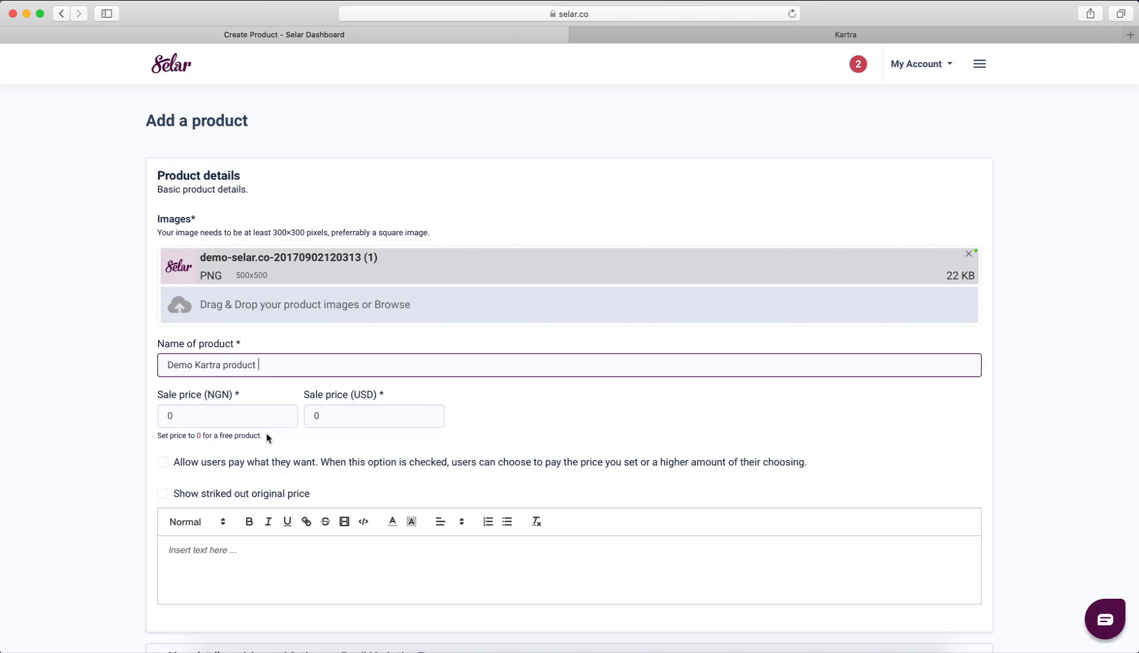
pyautogui.scroll(-3, 268, 437)
pyautogui.click(212, 412)
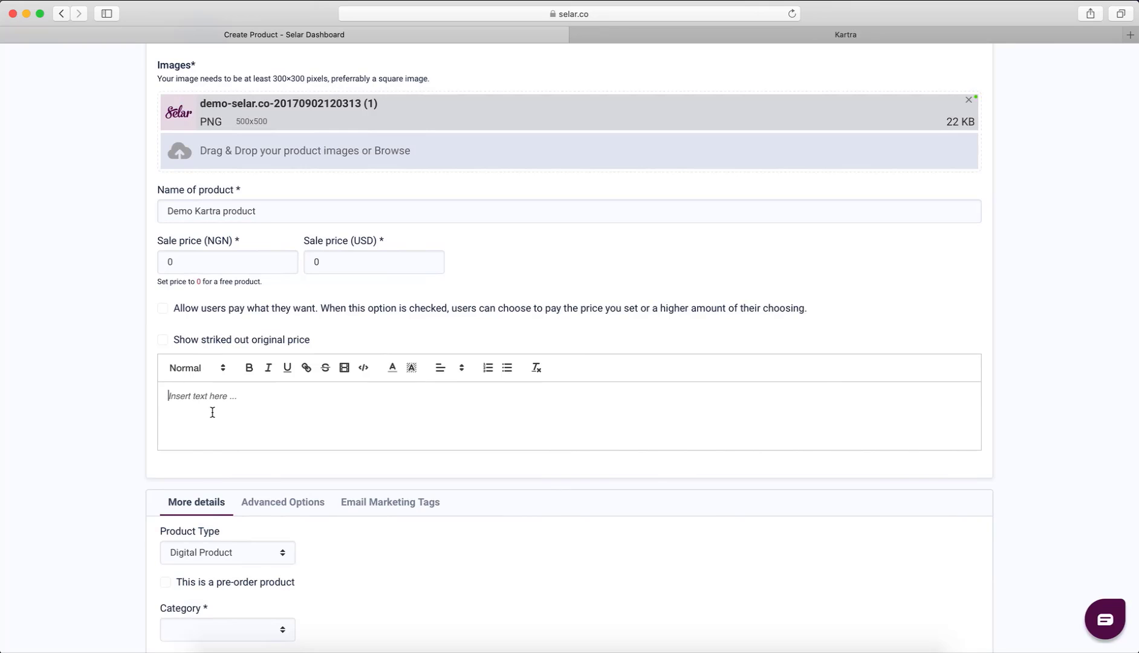
pyautogui.write('Hello')
pyautogui.scroll(-3, 280, 508)
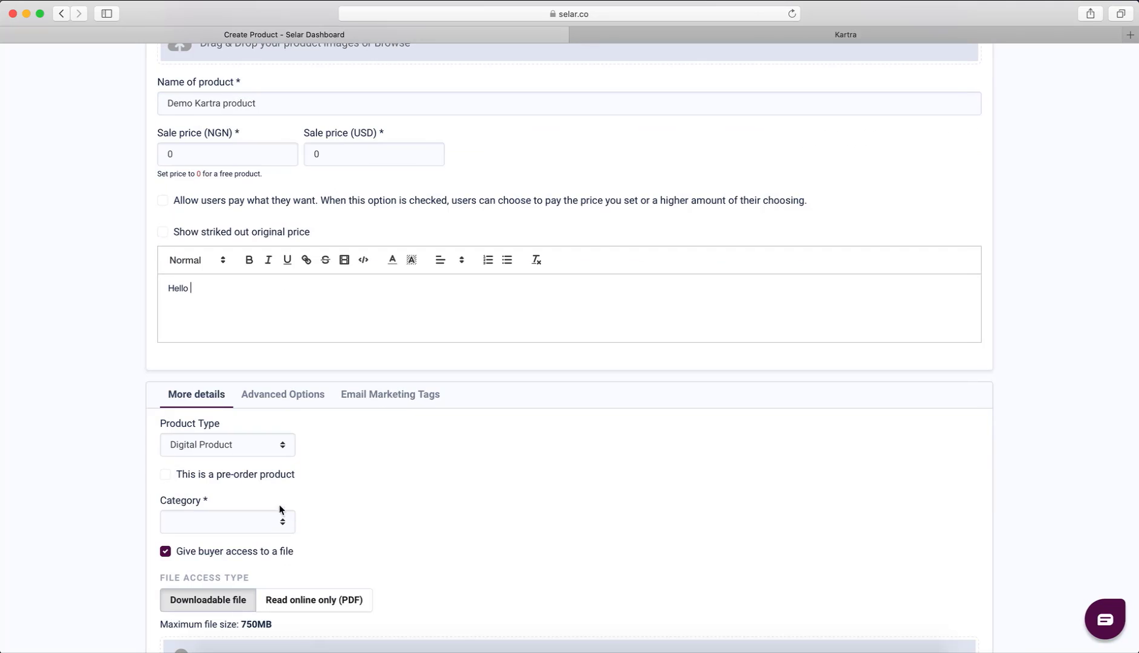
pyautogui.click(277, 397)
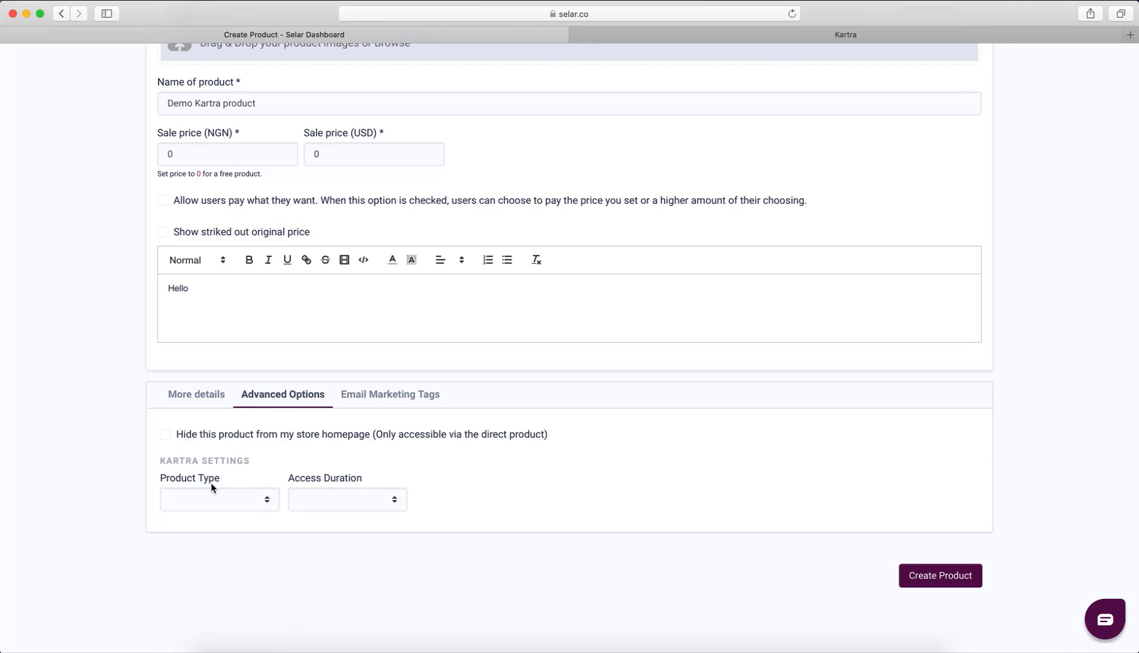
# Step: Link the product to Kartra list List 2 with Unlimited Access duration
pyautogui.click(235, 506)
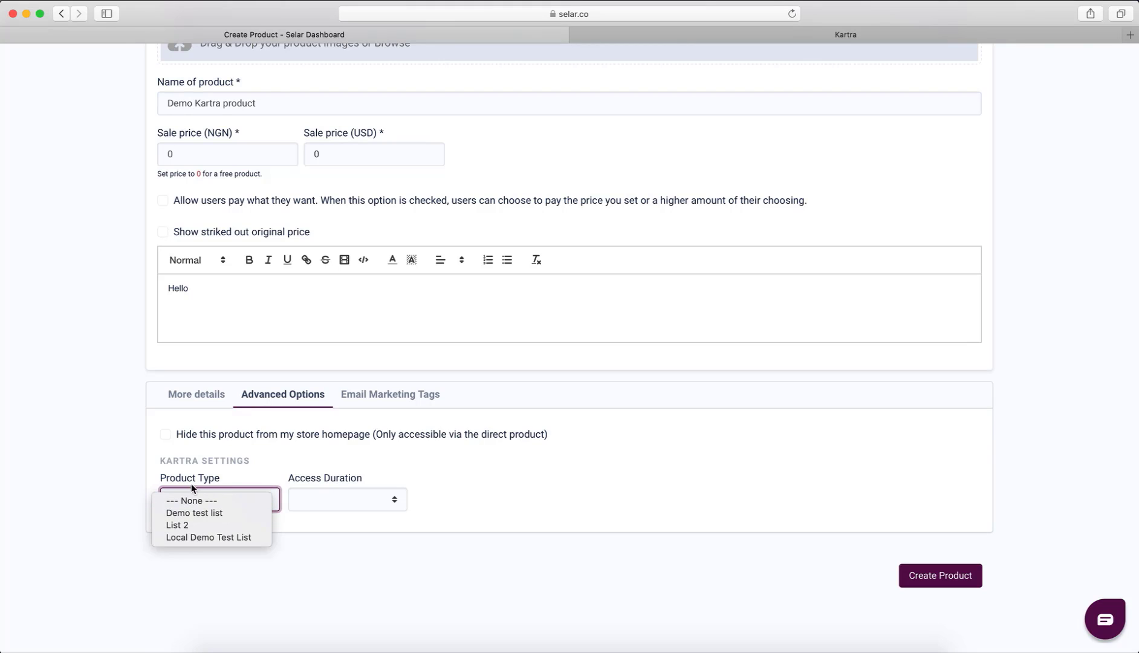
pyautogui.click(302, 500)
pyautogui.click(348, 500)
pyautogui.click(361, 505)
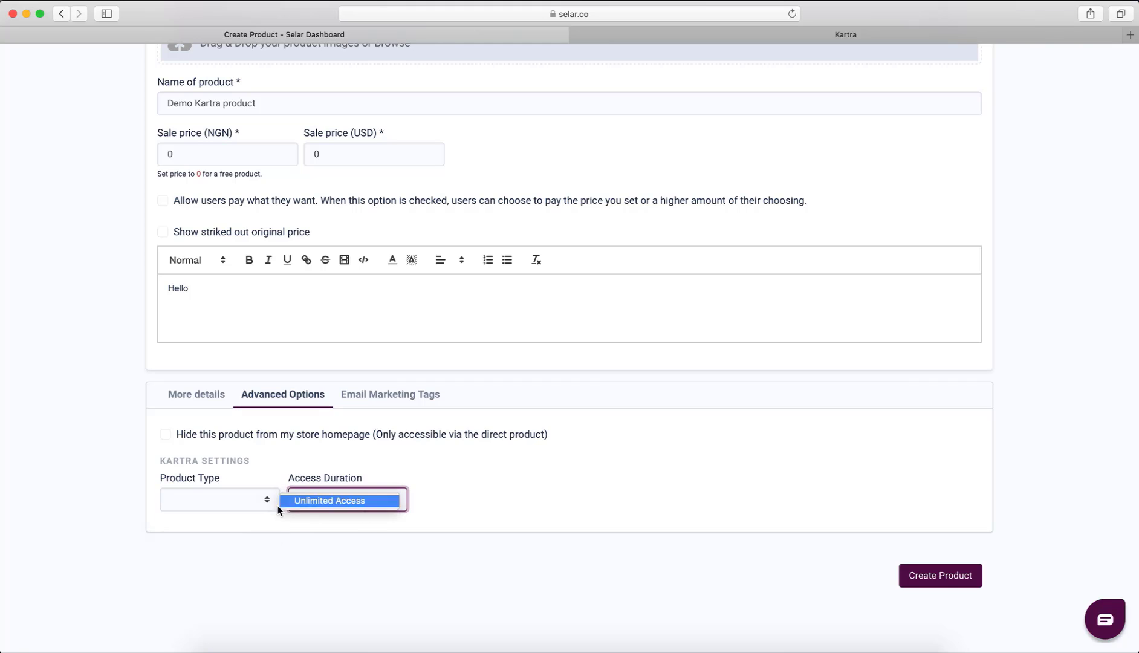
pyautogui.click(361, 505)
pyautogui.click(242, 498)
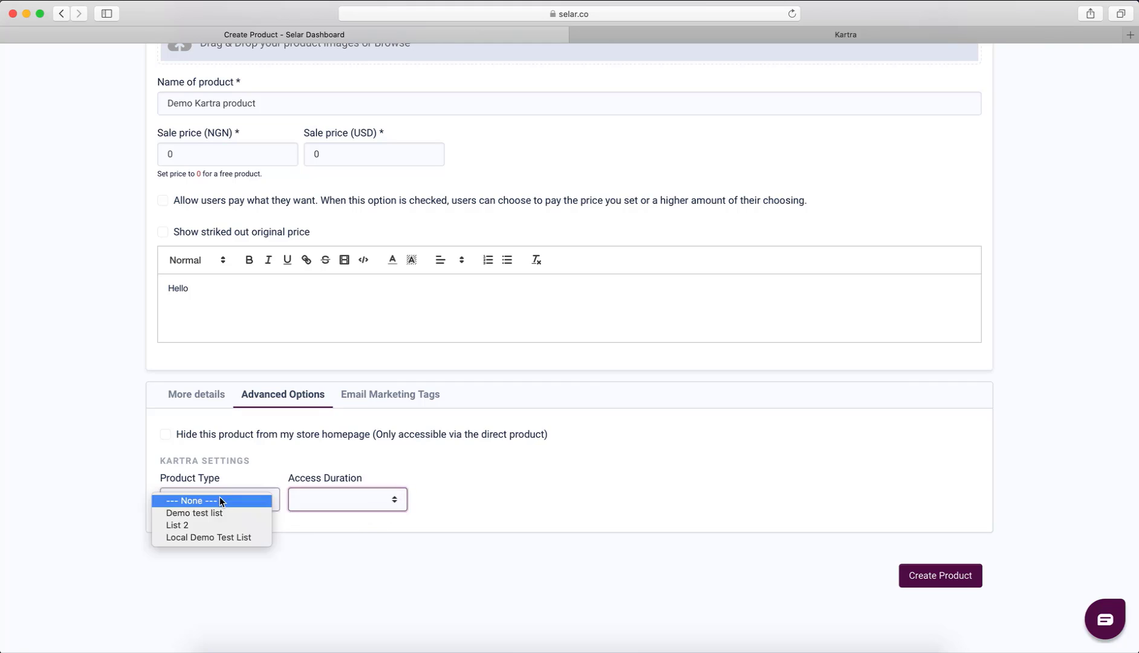
pyautogui.click(190, 525)
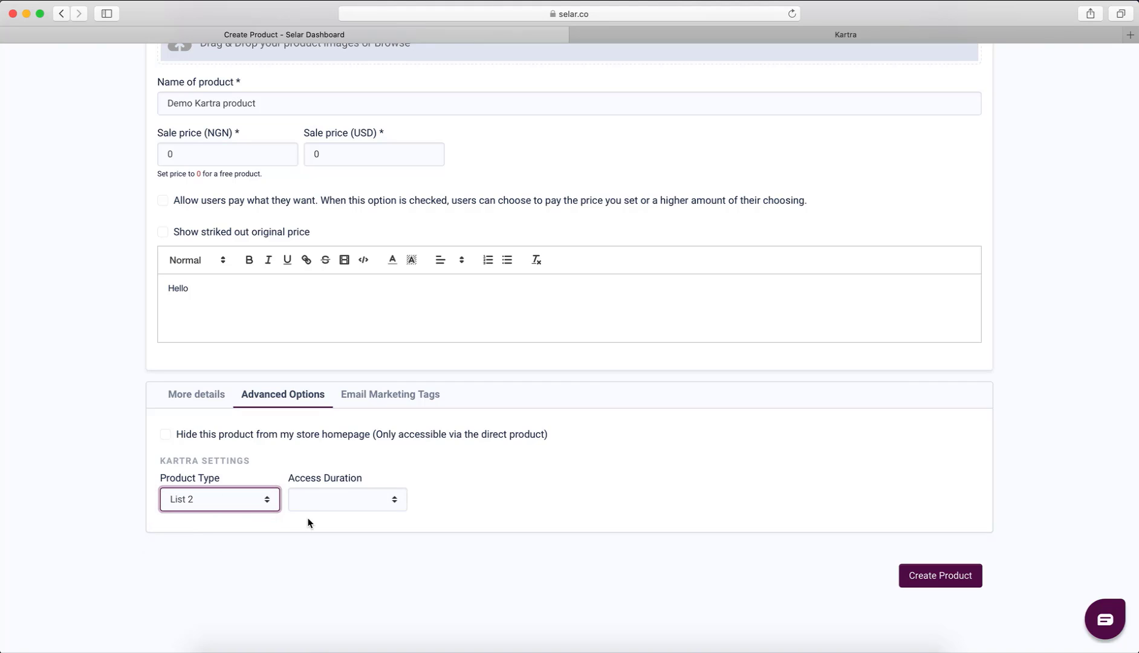
pyautogui.click(314, 501)
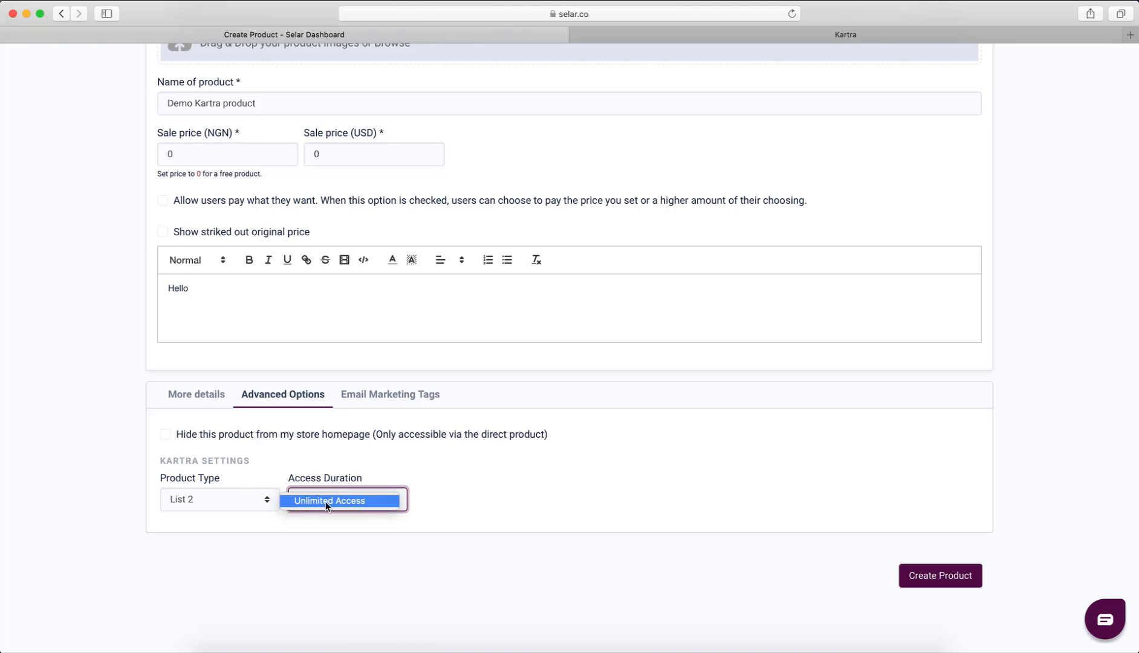
pyautogui.click(311, 500)
# Step: Reconfirm Unlimited Access as the product's Kartra access duration
pyautogui.click(199, 399)
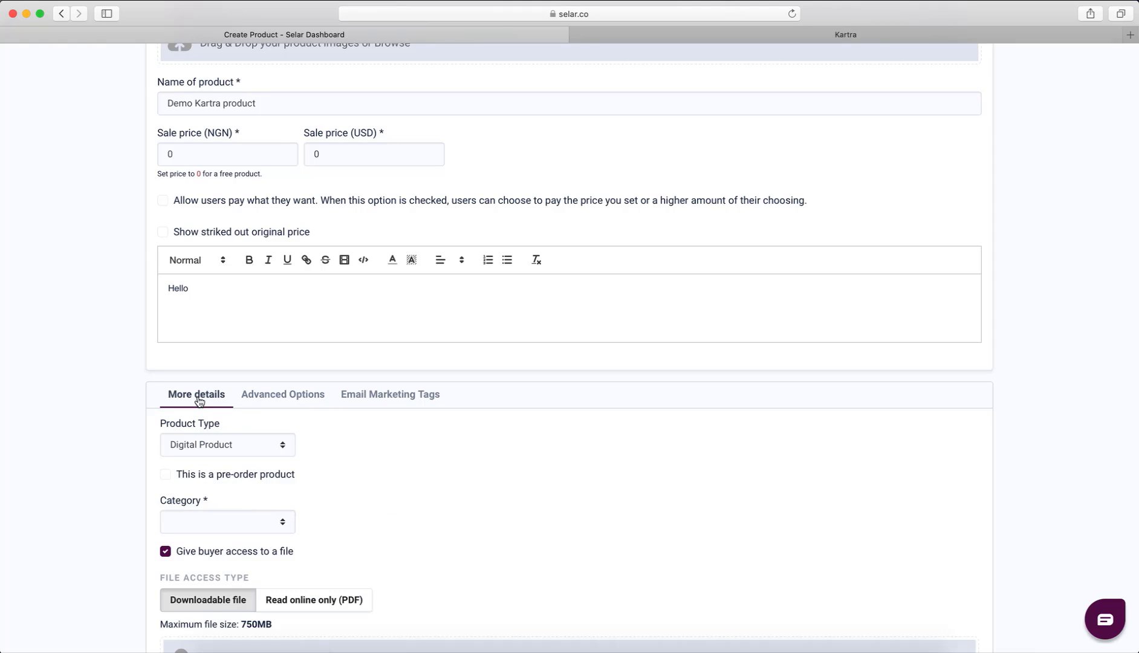
pyautogui.click(269, 400)
pyautogui.click(336, 500)
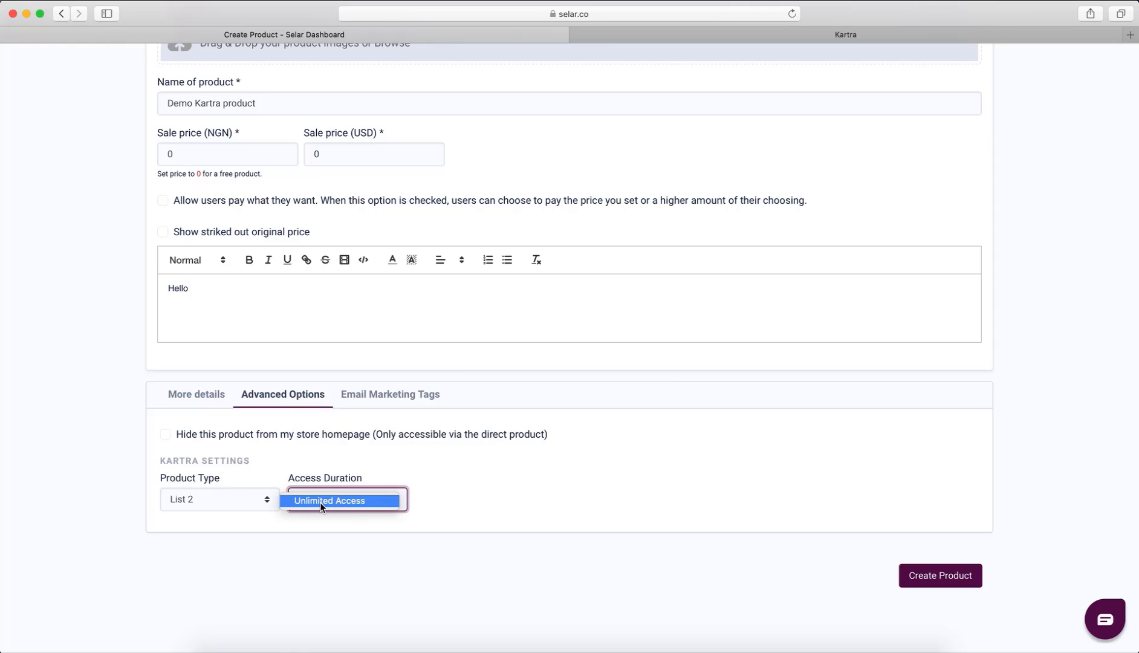
pyautogui.click(321, 506)
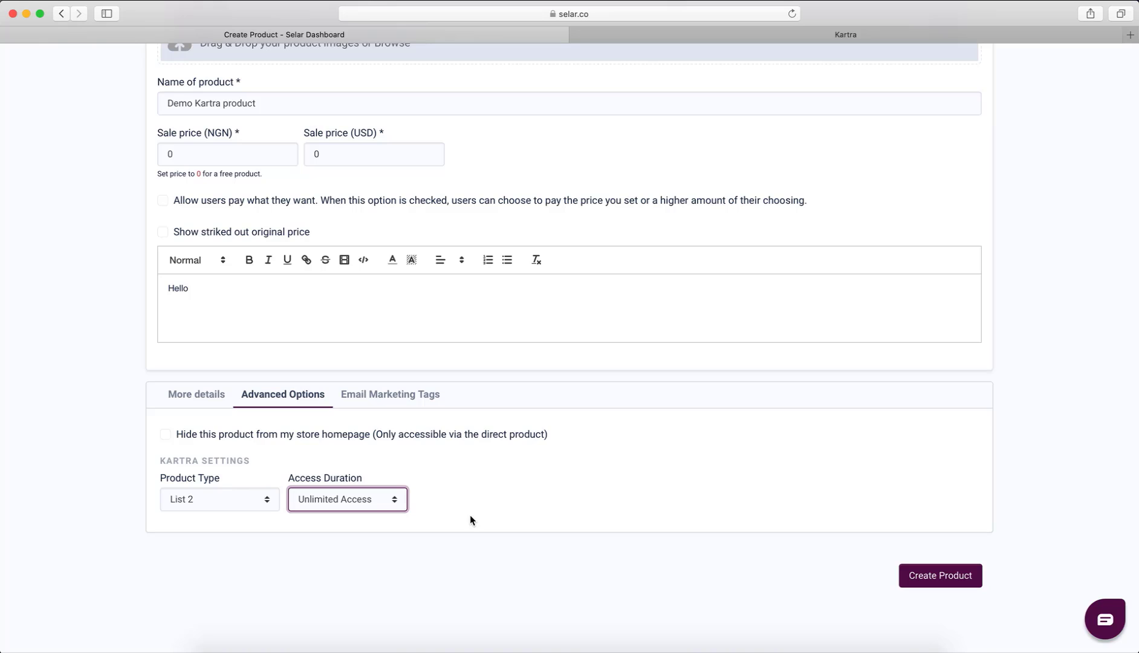
pyautogui.click(207, 401)
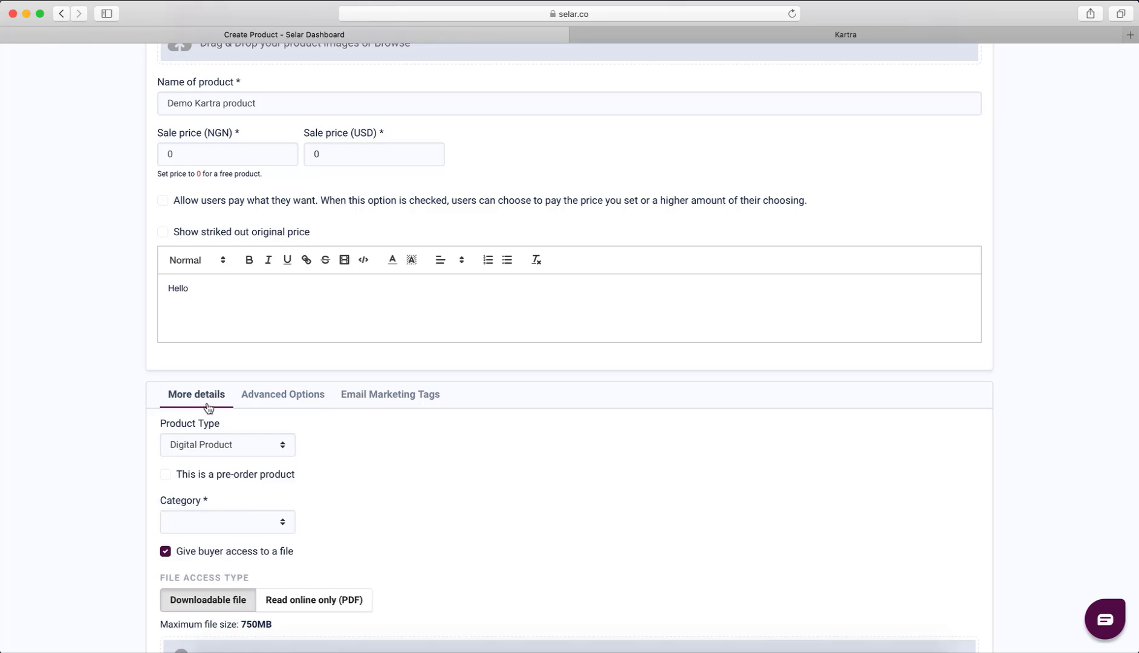
# Step: Set Product Type to Subscription and review the Kartra Access Duration options
pyautogui.click(218, 448)
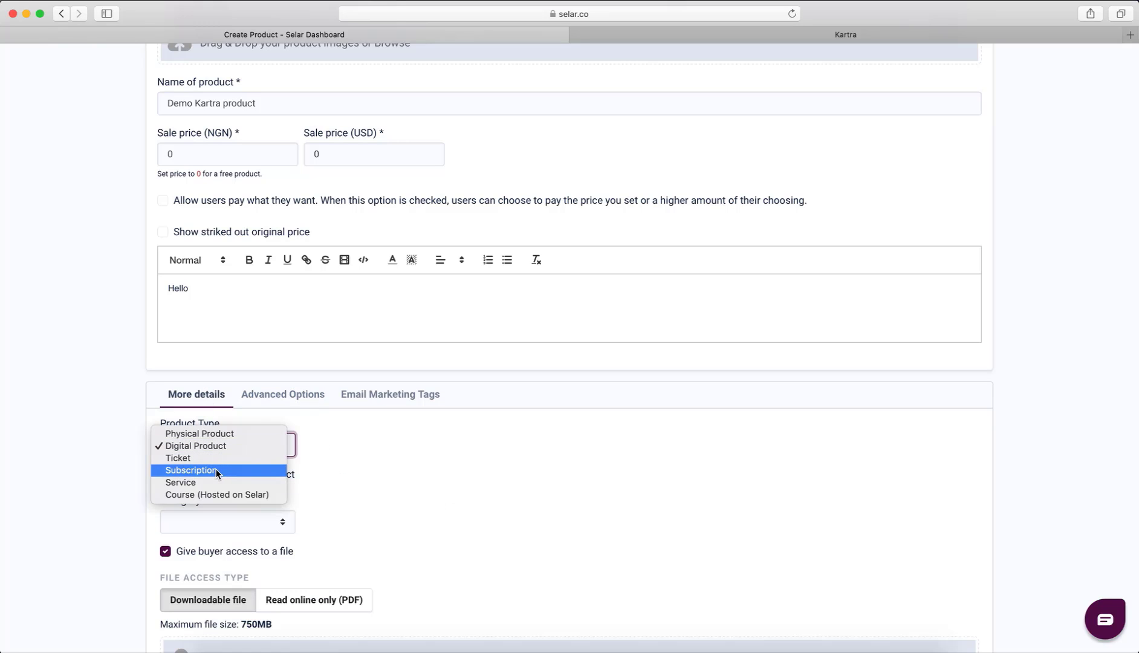
pyautogui.click(217, 471)
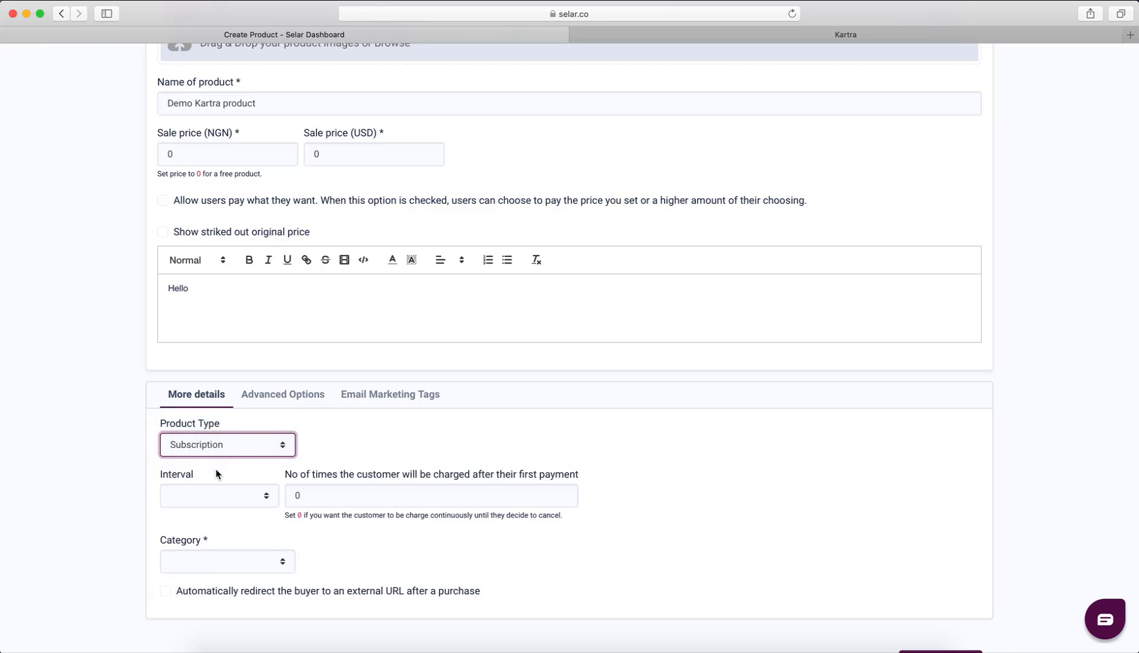
pyautogui.click(266, 402)
pyautogui.click(203, 400)
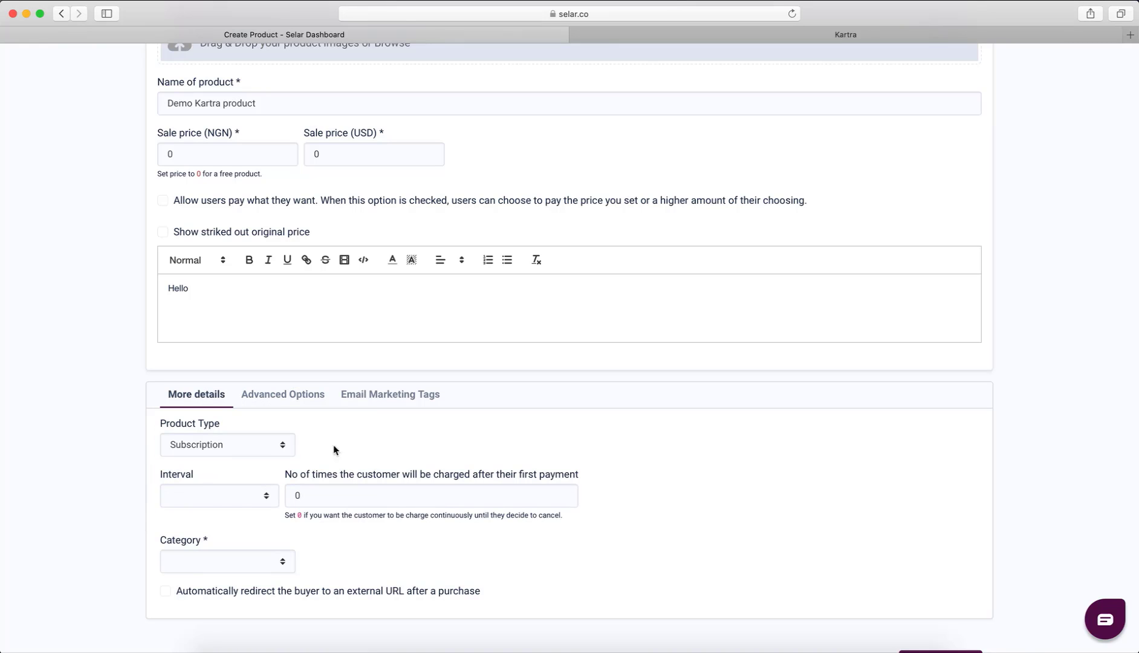
pyautogui.click(285, 400)
pyautogui.click(344, 497)
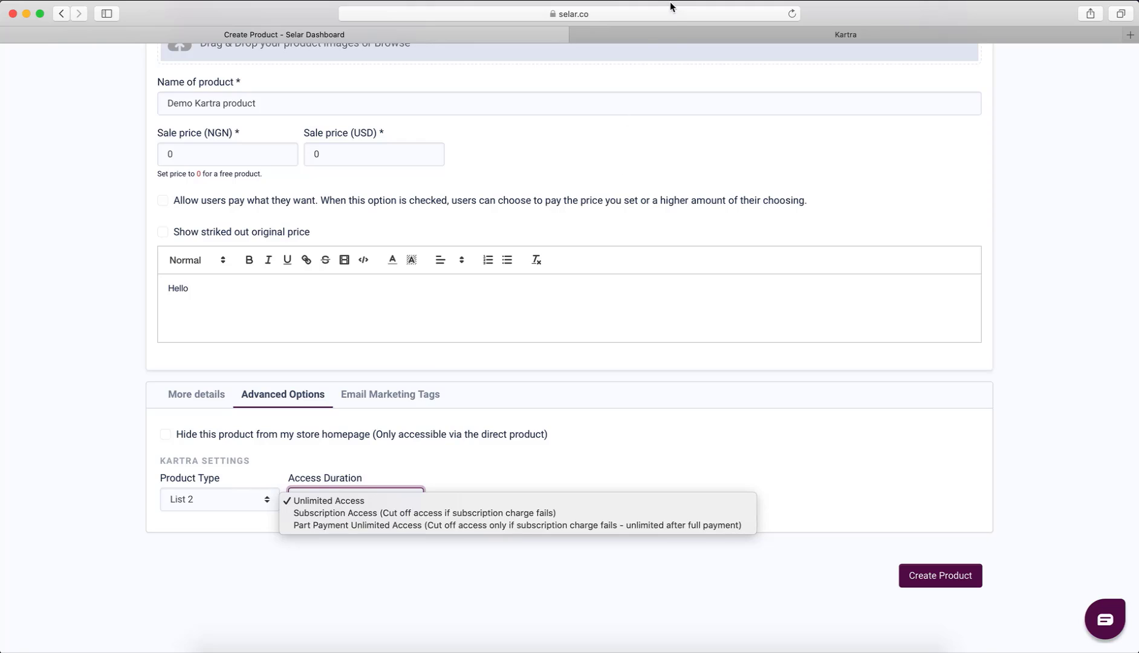
pyautogui.click(666, 33)
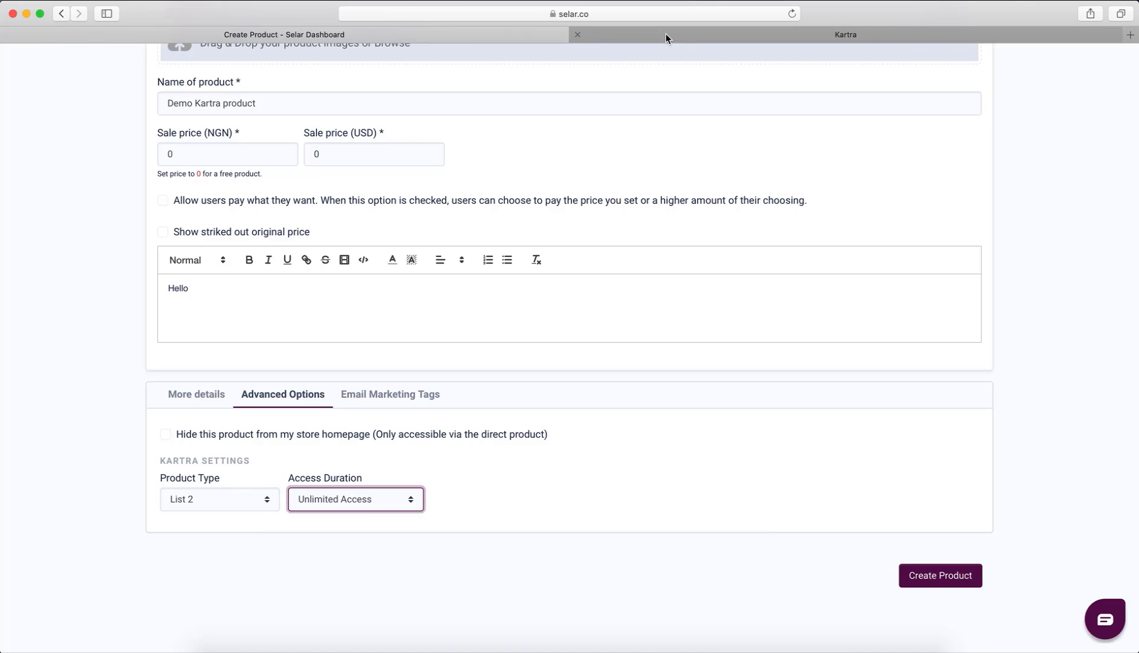
pyautogui.click(666, 35)
pyautogui.moveTo(523, 68)
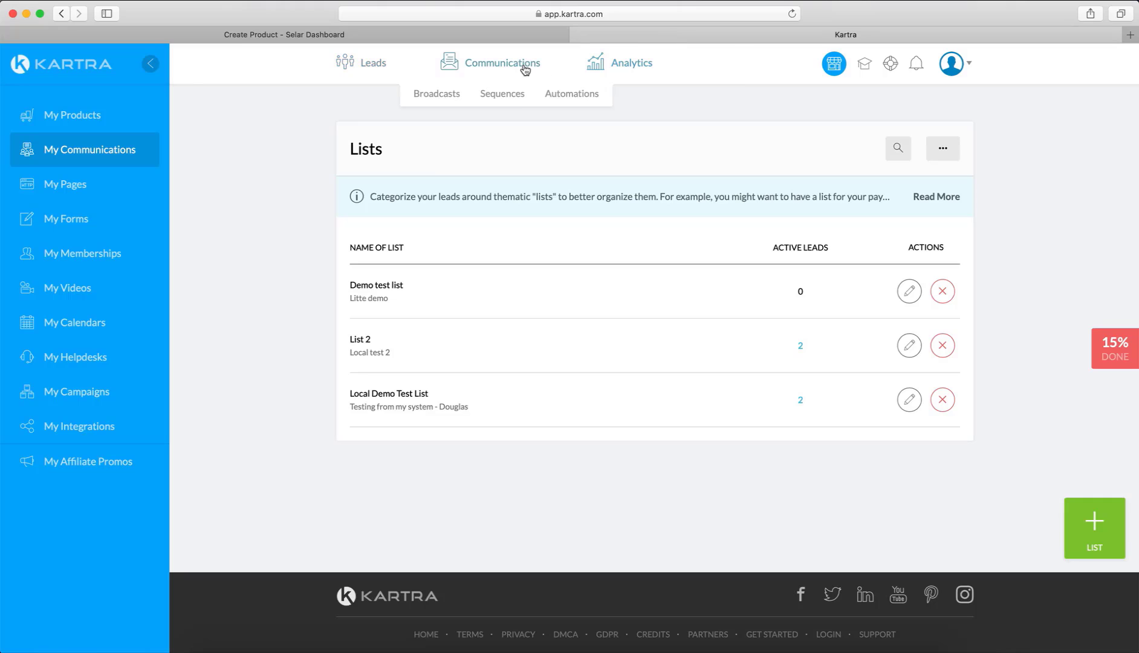
pyautogui.click(584, 97)
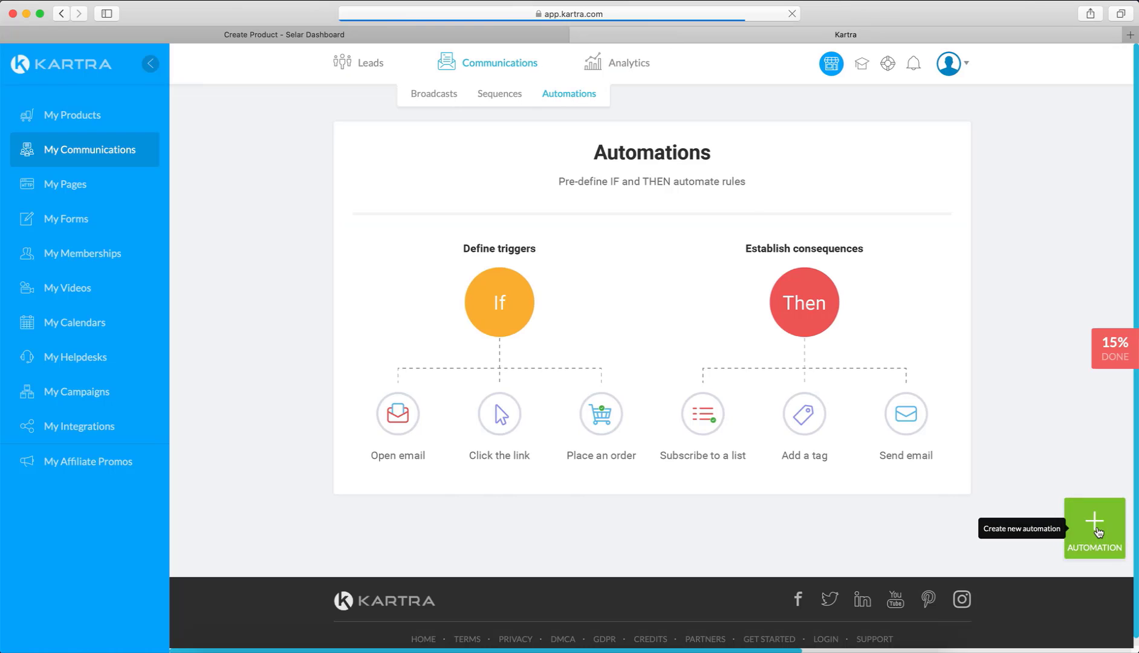
pyautogui.click(1099, 531)
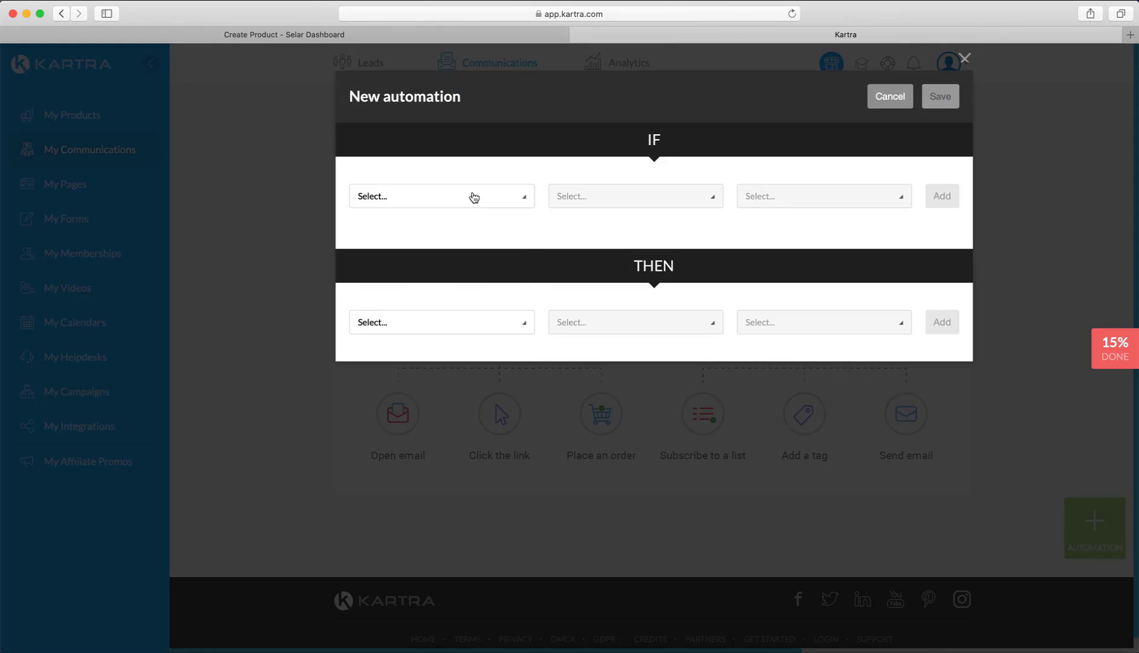
pyautogui.click(471, 195)
pyautogui.scroll(-1, 475, 301)
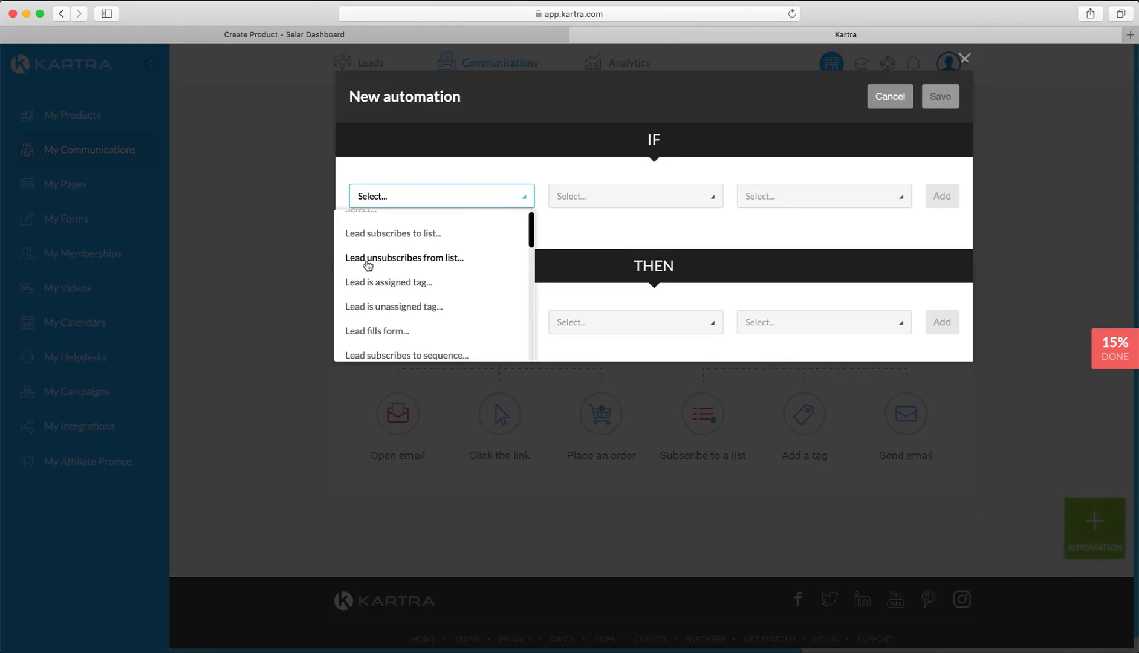
pyautogui.click(696, 230)
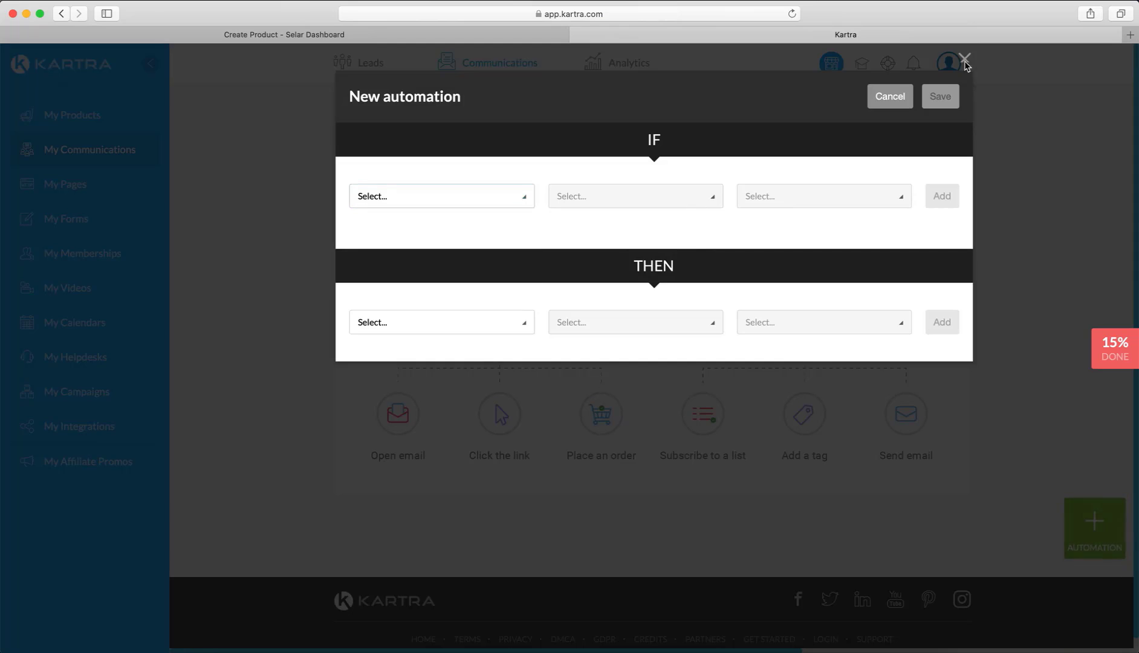
pyautogui.click(964, 60)
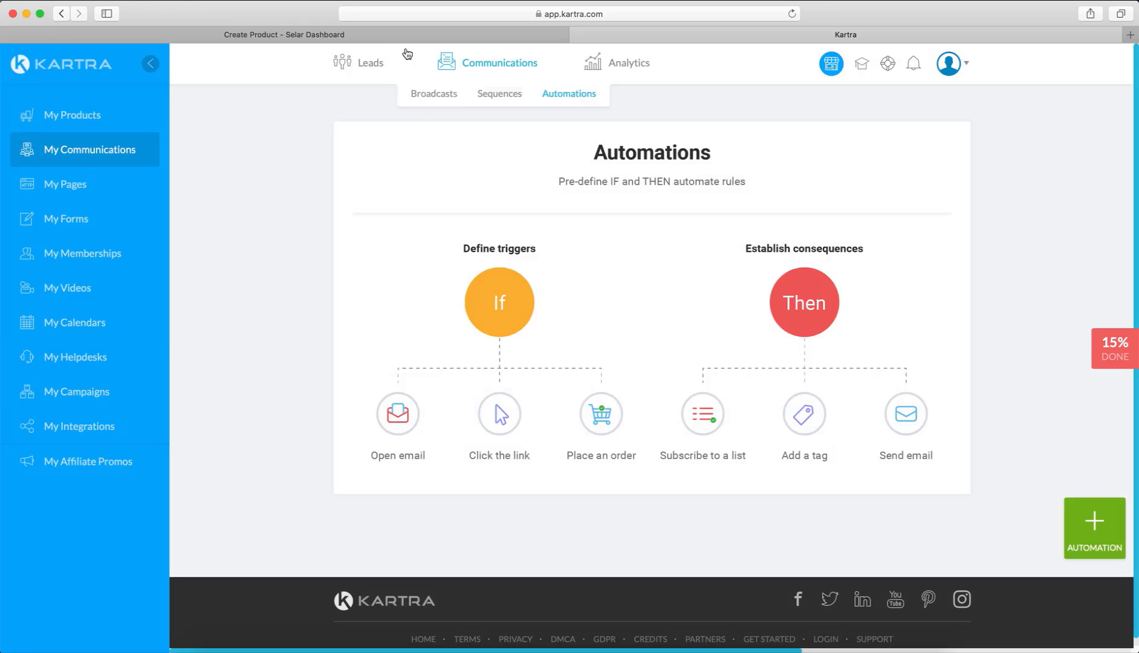
pyautogui.click(383, 36)
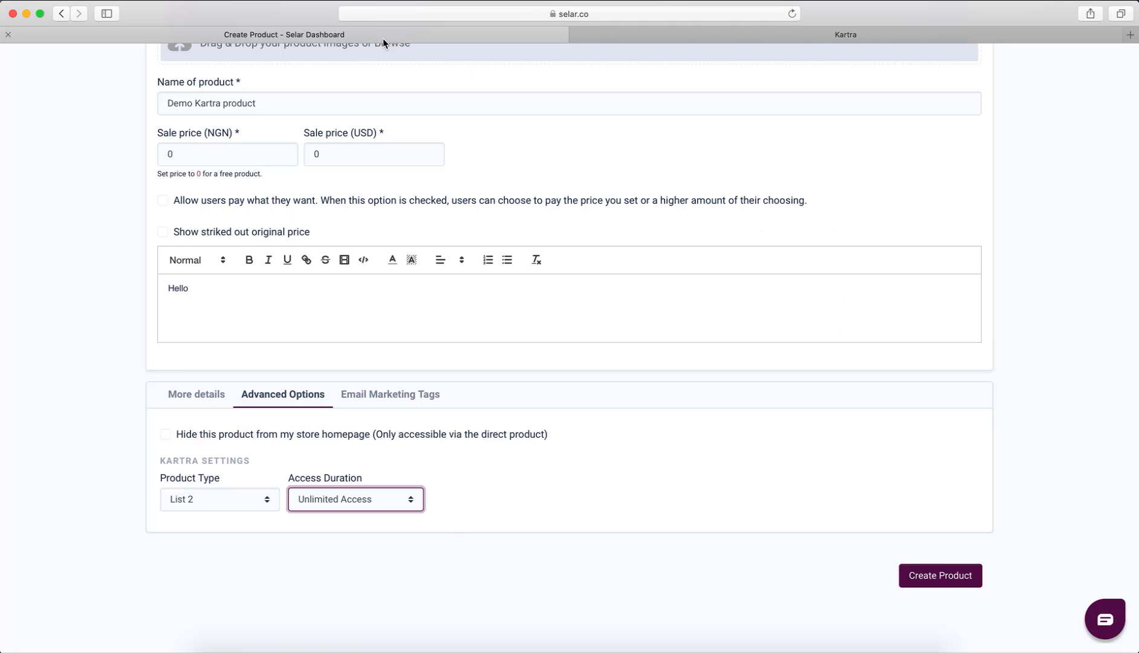
pyautogui.click(350, 492)
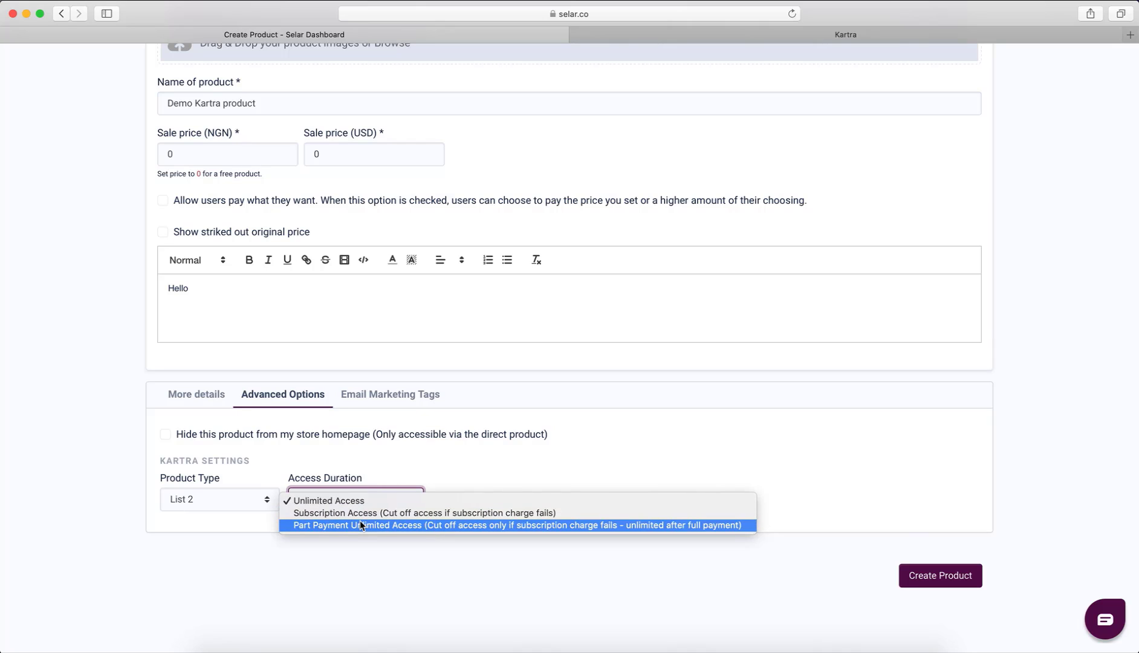
# Step: Set the billing interval to Monthly and the charge count to 1
pyautogui.click(212, 399)
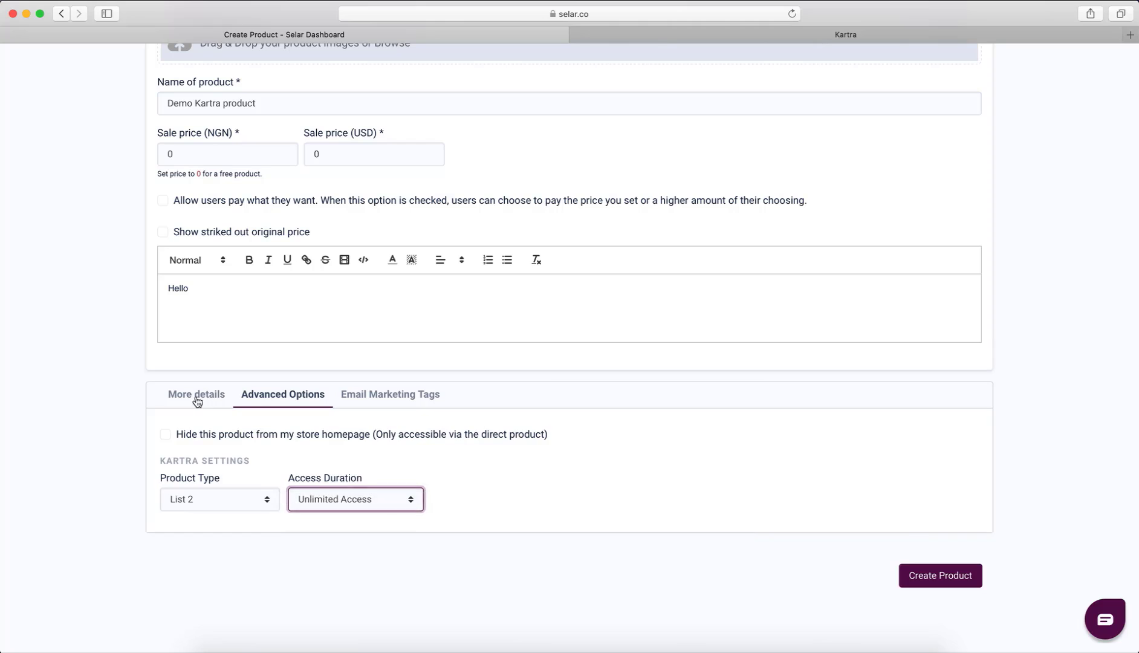
pyautogui.click(197, 397)
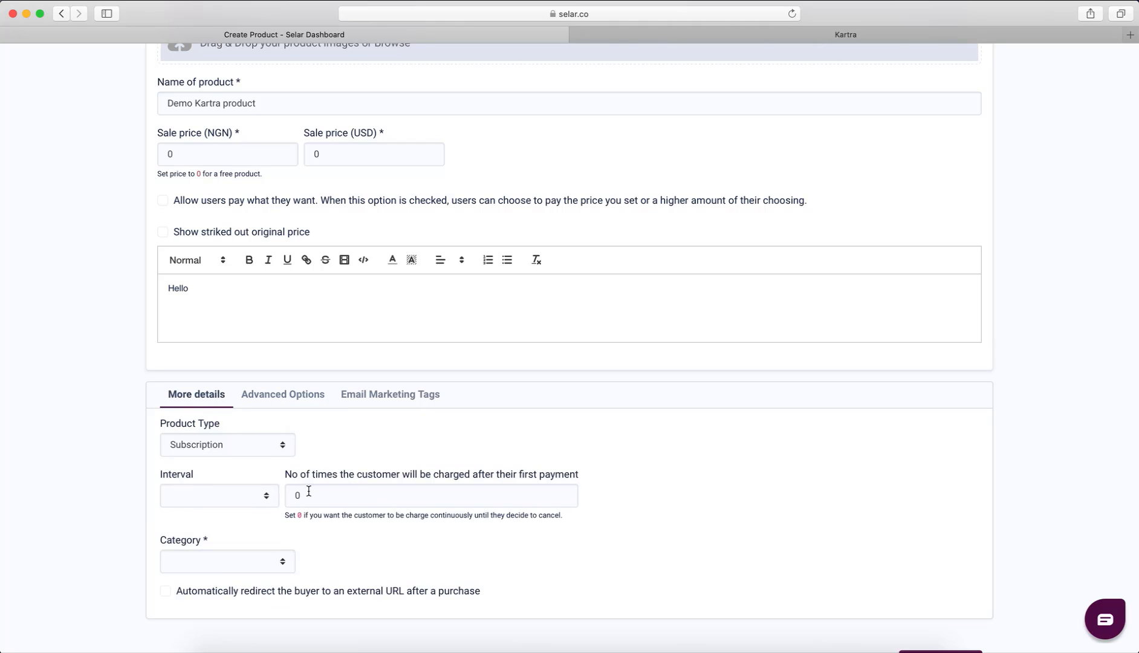
pyautogui.click(238, 493)
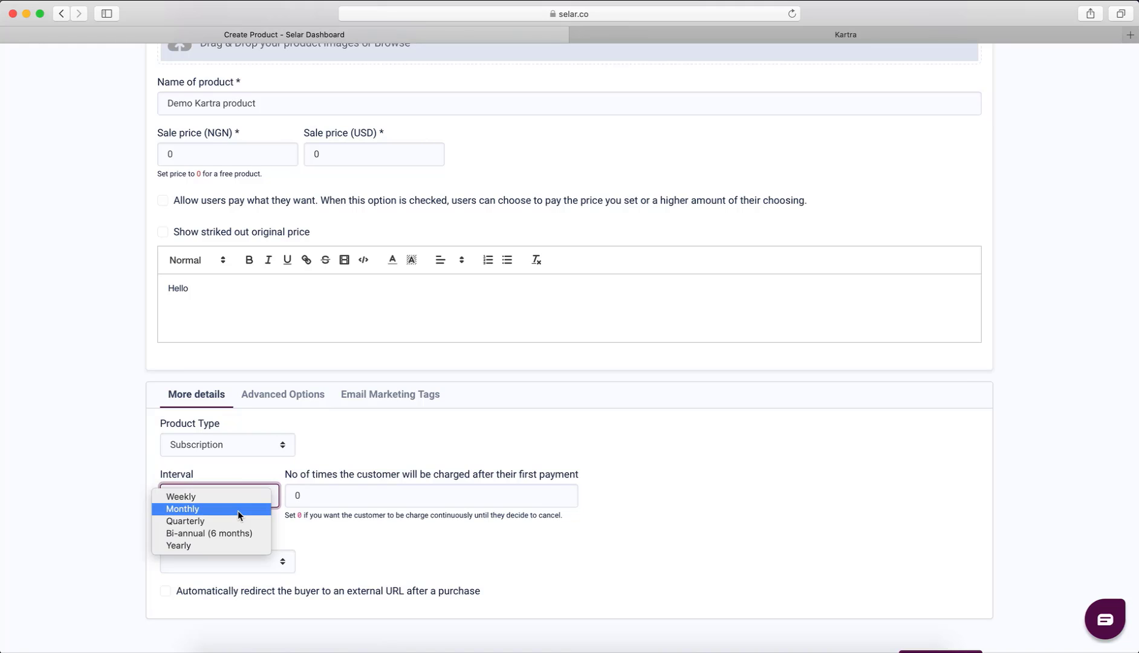
pyautogui.click(238, 510)
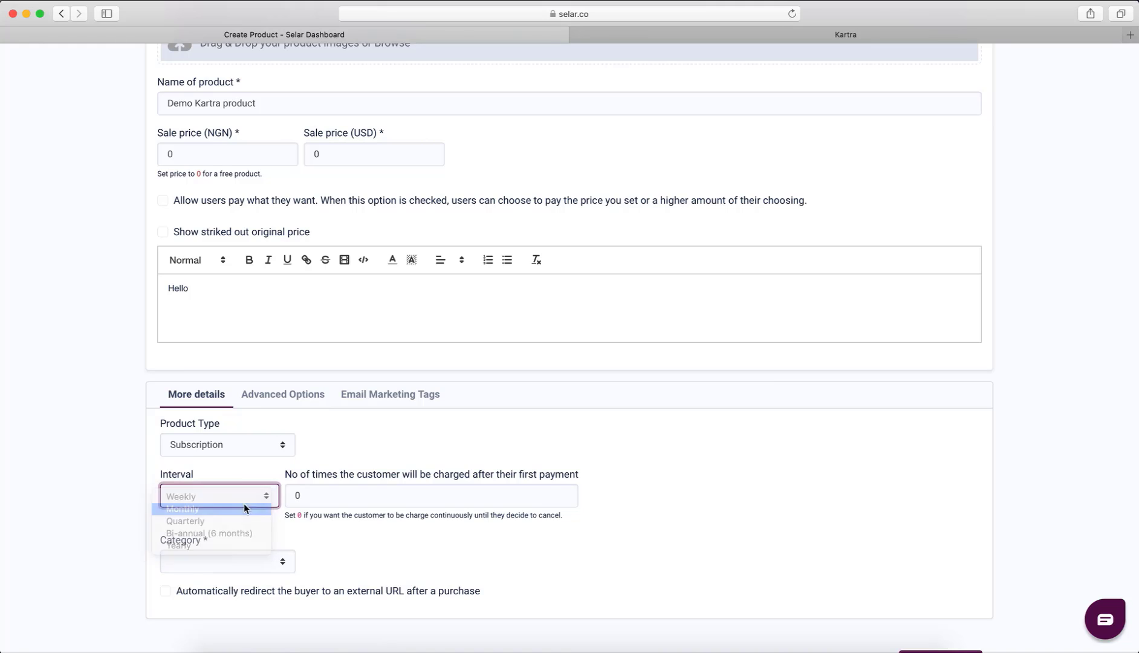
pyautogui.click(311, 495)
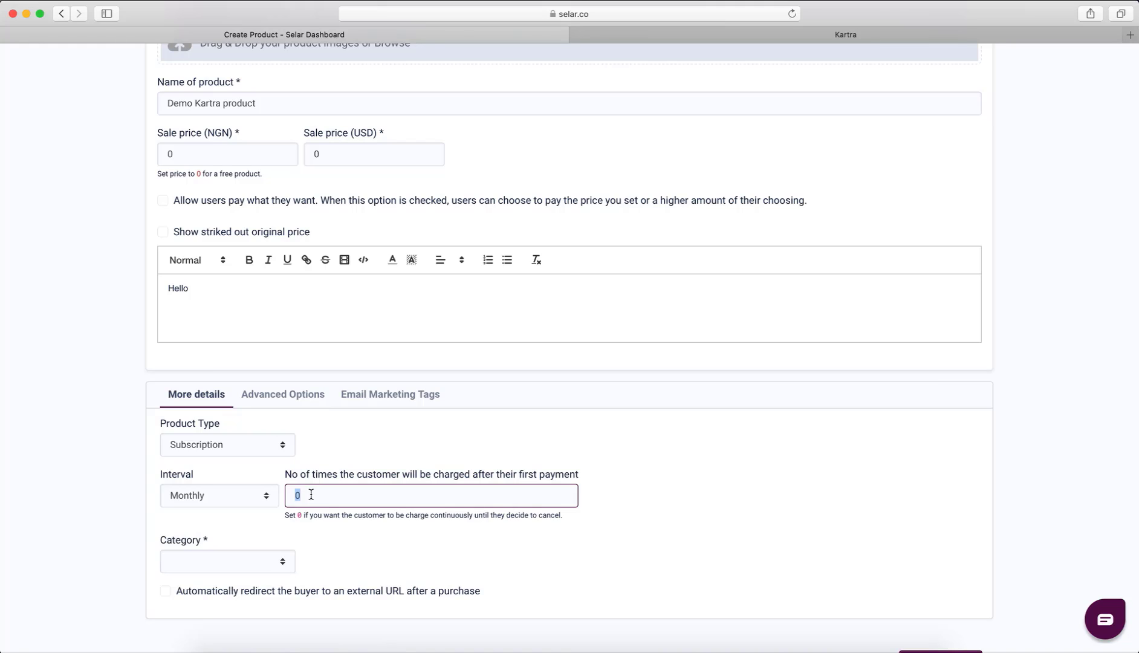
pyautogui.write('1')
pyautogui.click(287, 404)
# Step: Change the Demo Kartra product back to a Digital Product and stop giving buyers file access
pyautogui.click(336, 504)
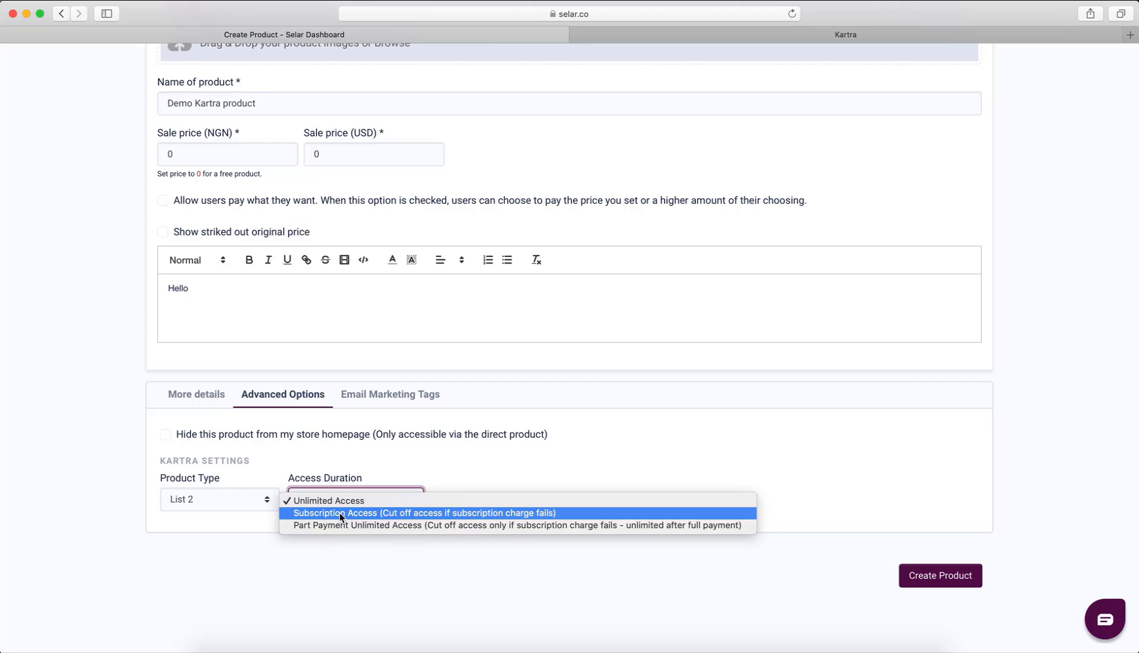
pyautogui.click(196, 396)
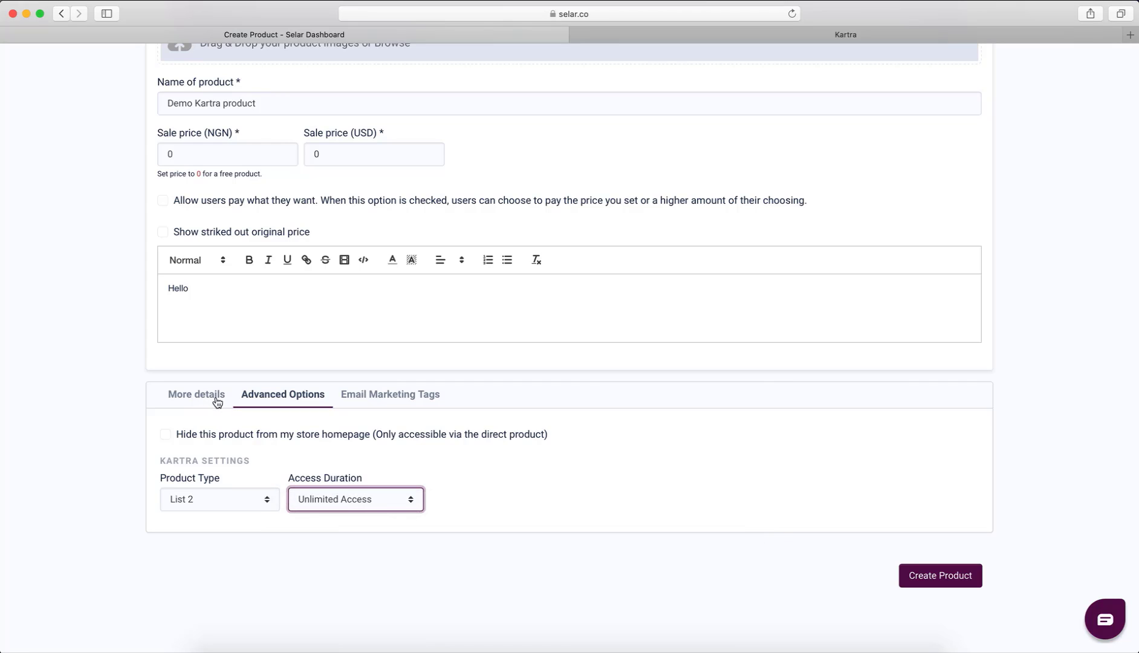
pyautogui.click(216, 402)
pyautogui.click(215, 447)
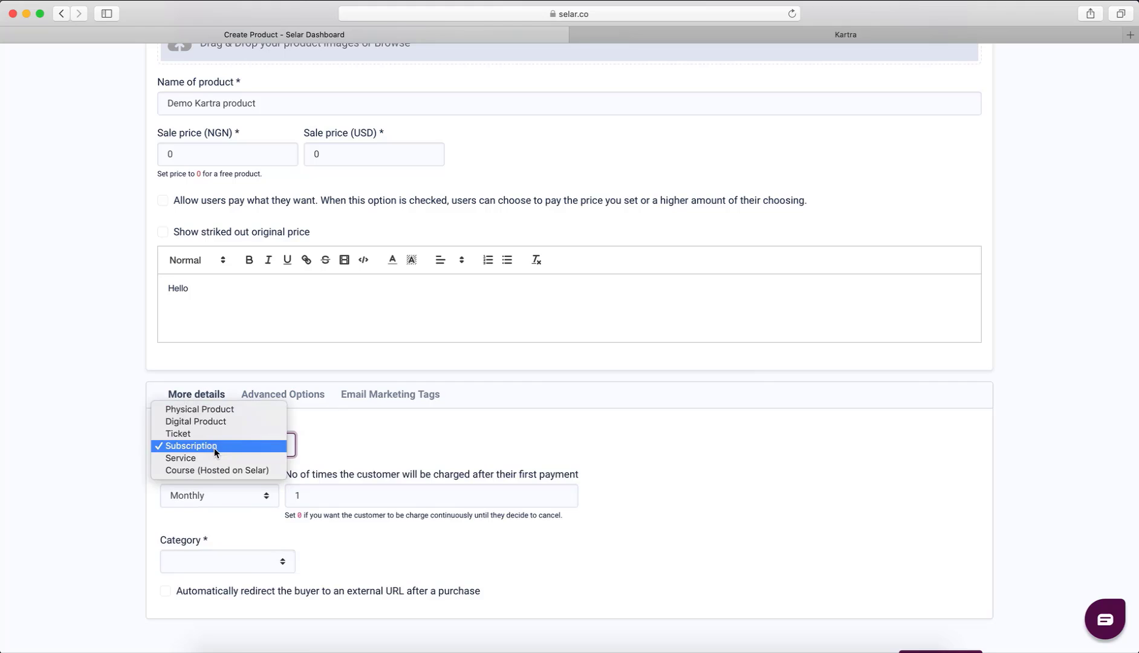
pyautogui.click(197, 421)
pyautogui.click(165, 551)
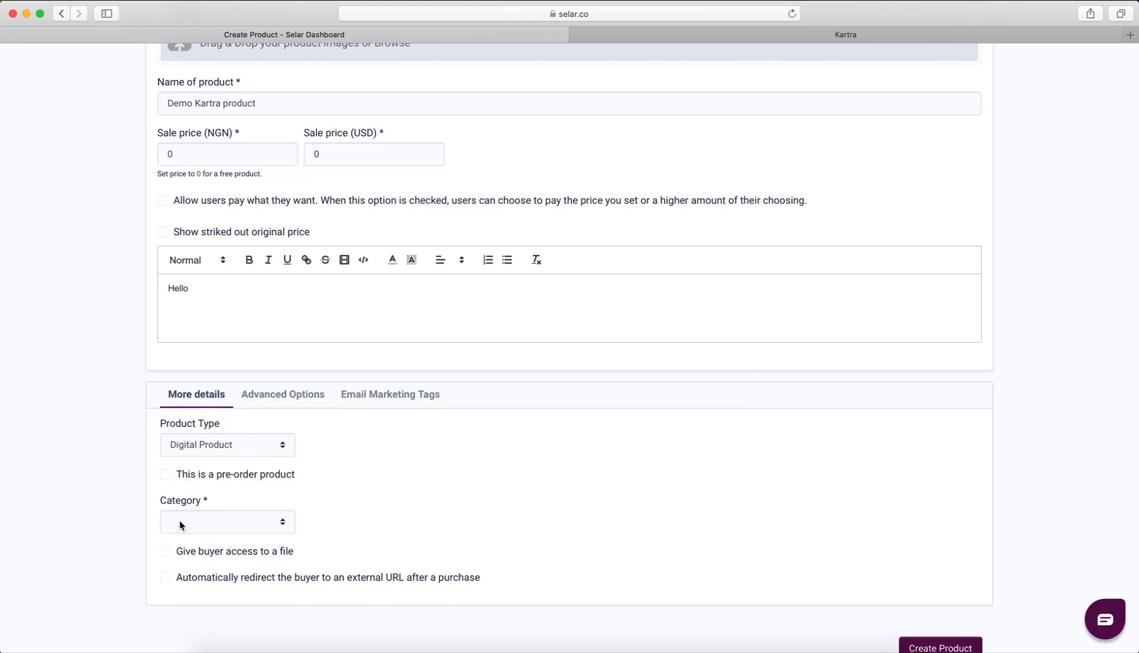
# Step: Keep the Kartra access duration at Unlimited Access and scroll down to Create Product
pyautogui.click(254, 402)
pyautogui.click(318, 499)
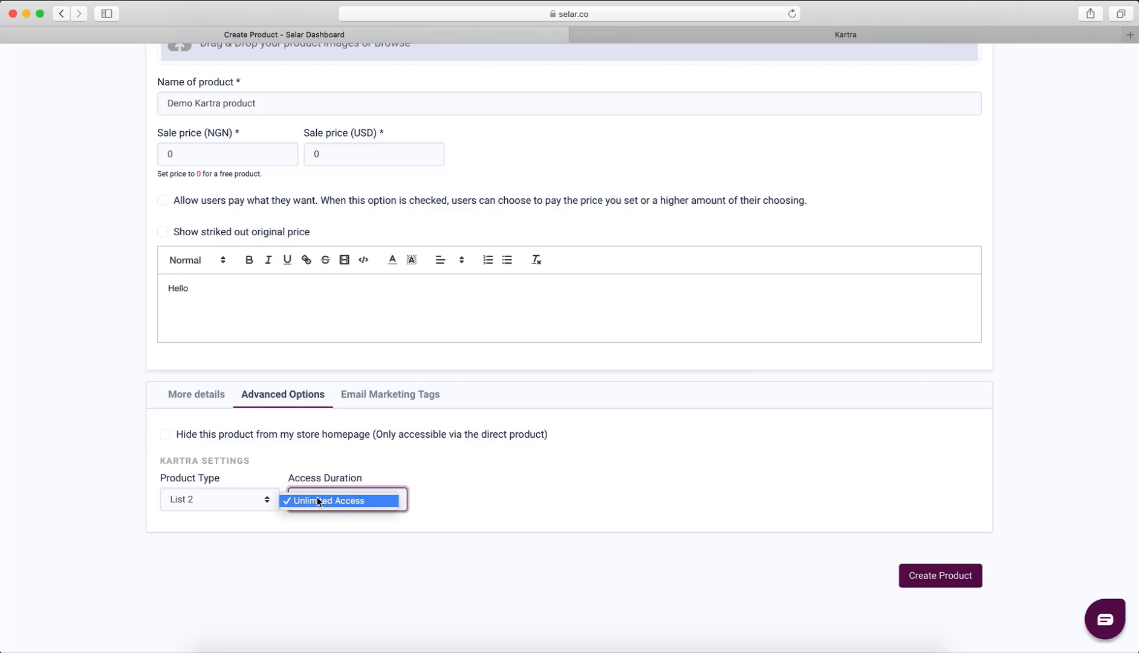
pyautogui.click(317, 501)
pyautogui.click(197, 396)
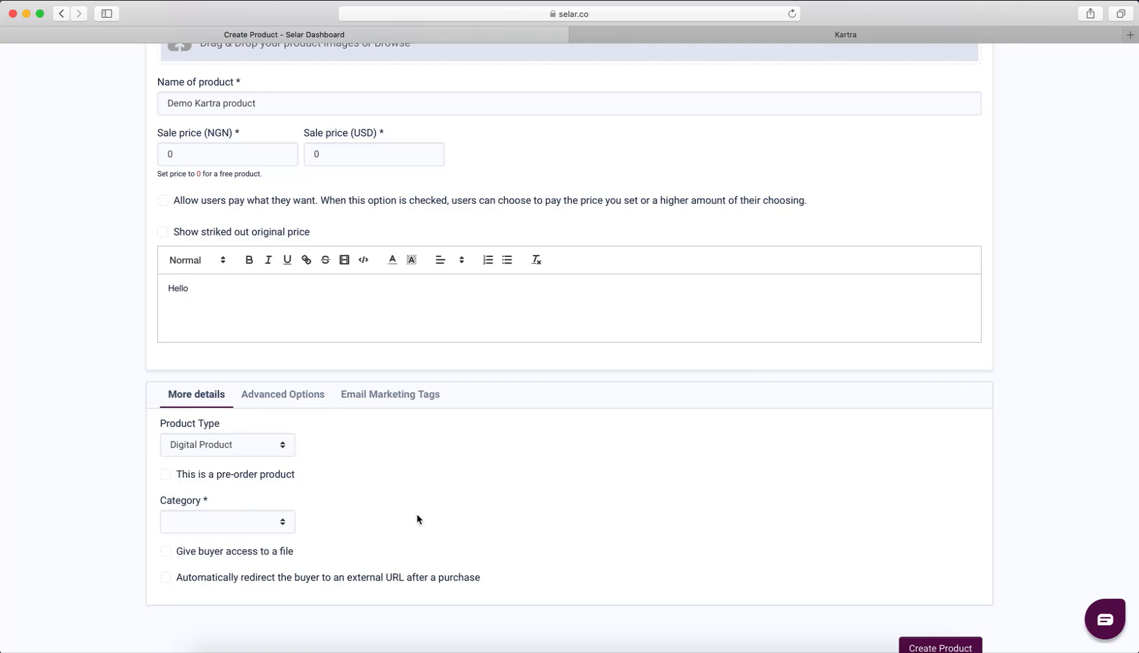
pyautogui.scroll(-2, 526, 549)
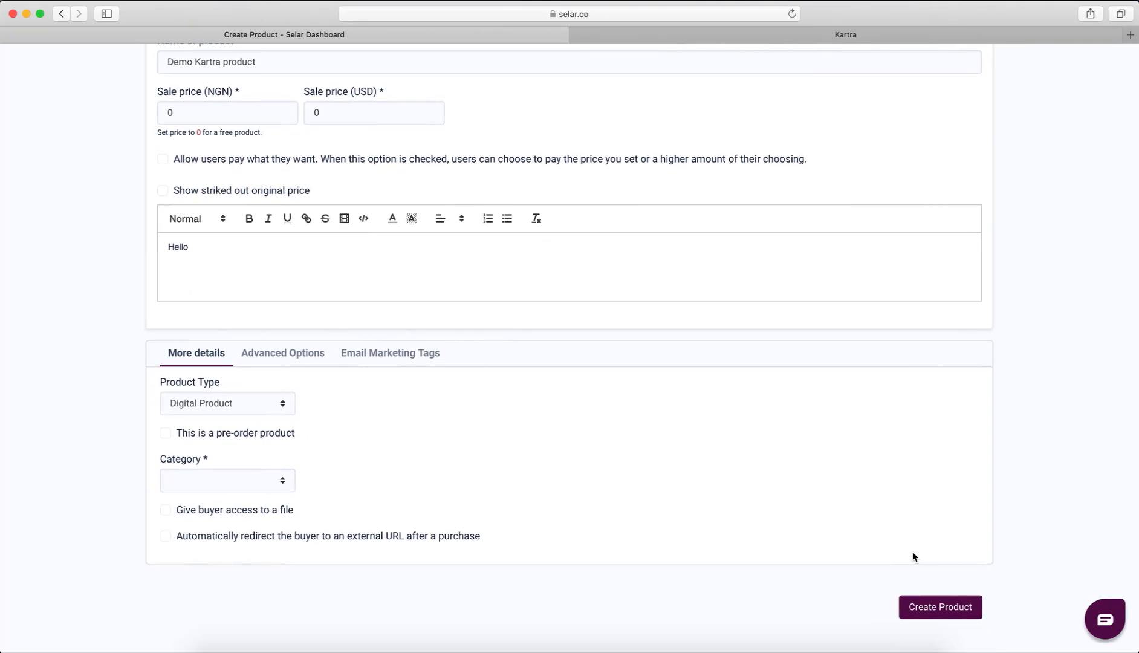
# Step: Create the free product and open its public product page in a new tab
pyautogui.click(937, 616)
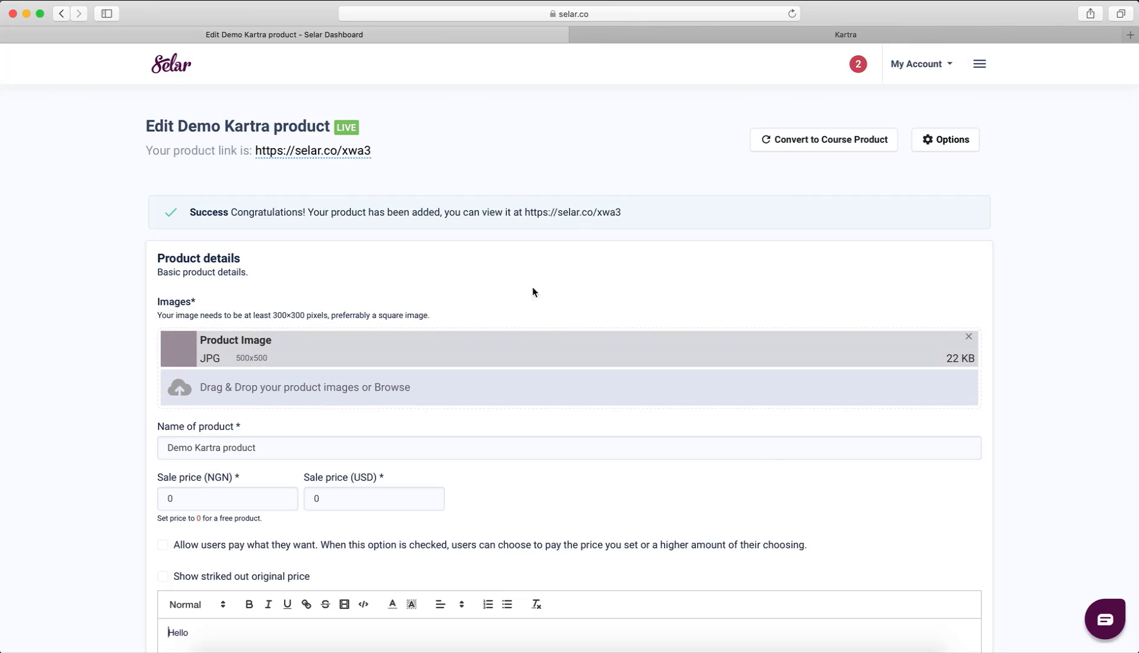
pyautogui.rightClick(349, 158)
pyautogui.click(377, 159)
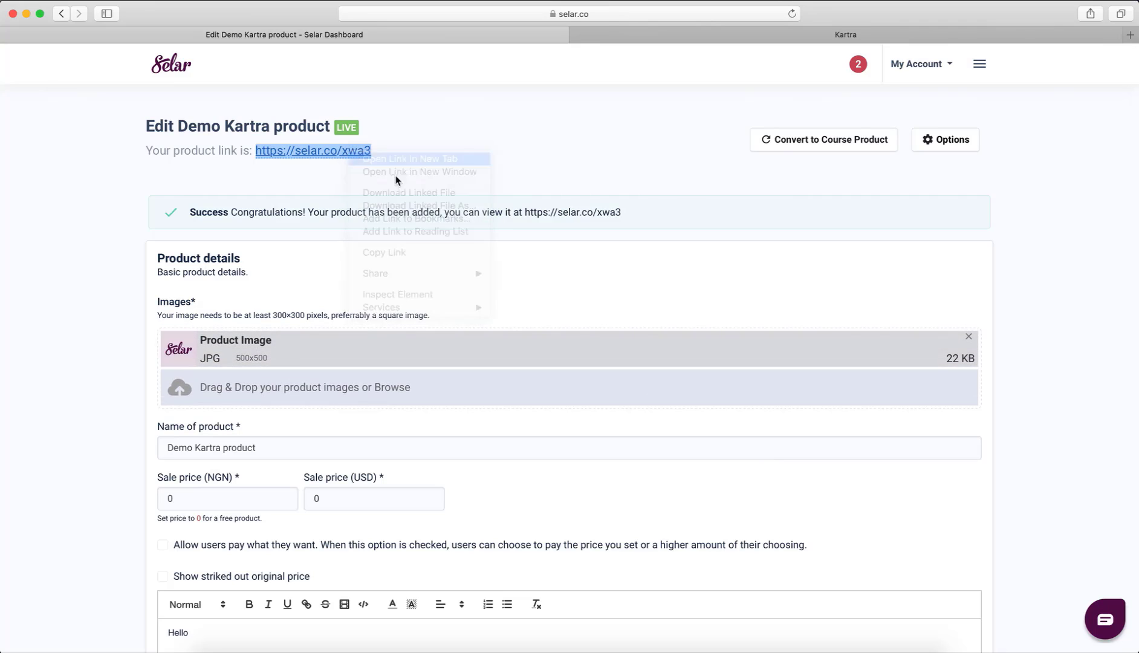
pyautogui.scroll(-8, 330, 374)
# Step: Link the product to the Kartra list 'Demo test list' and save the update
pyautogui.click(286, 353)
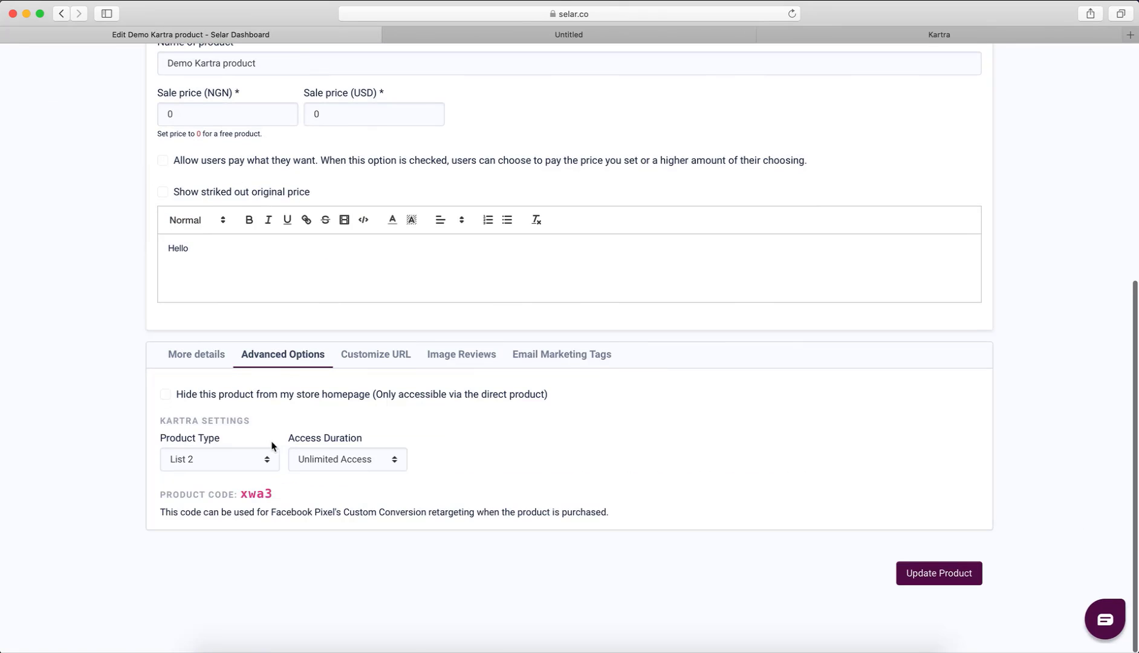
pyautogui.click(223, 455)
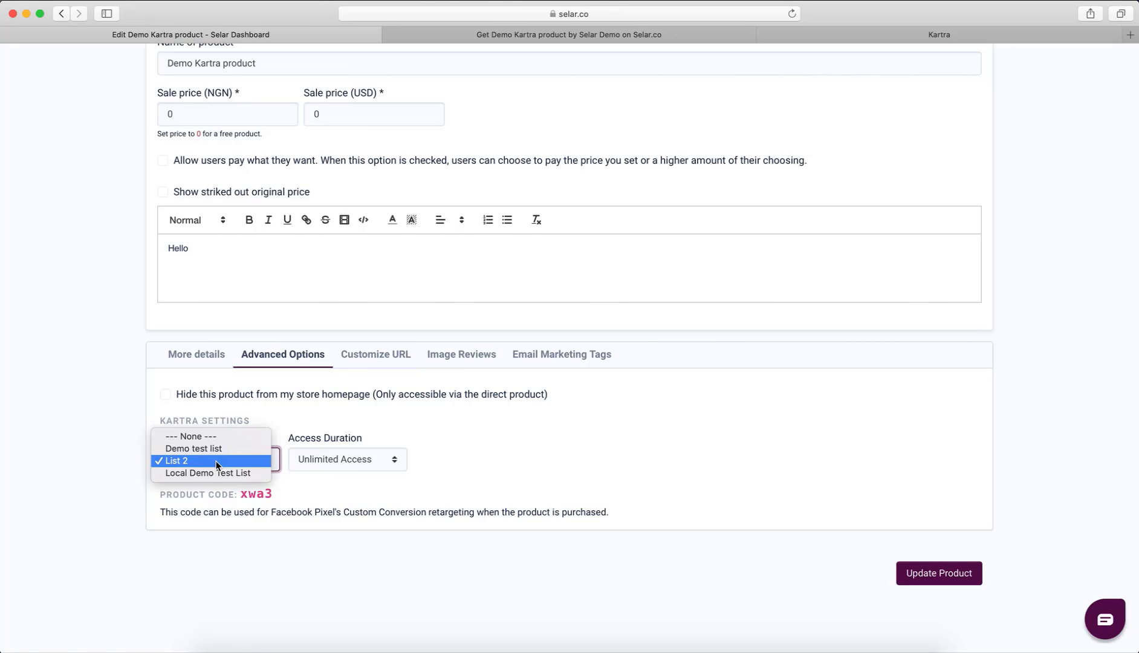
pyautogui.click(229, 458)
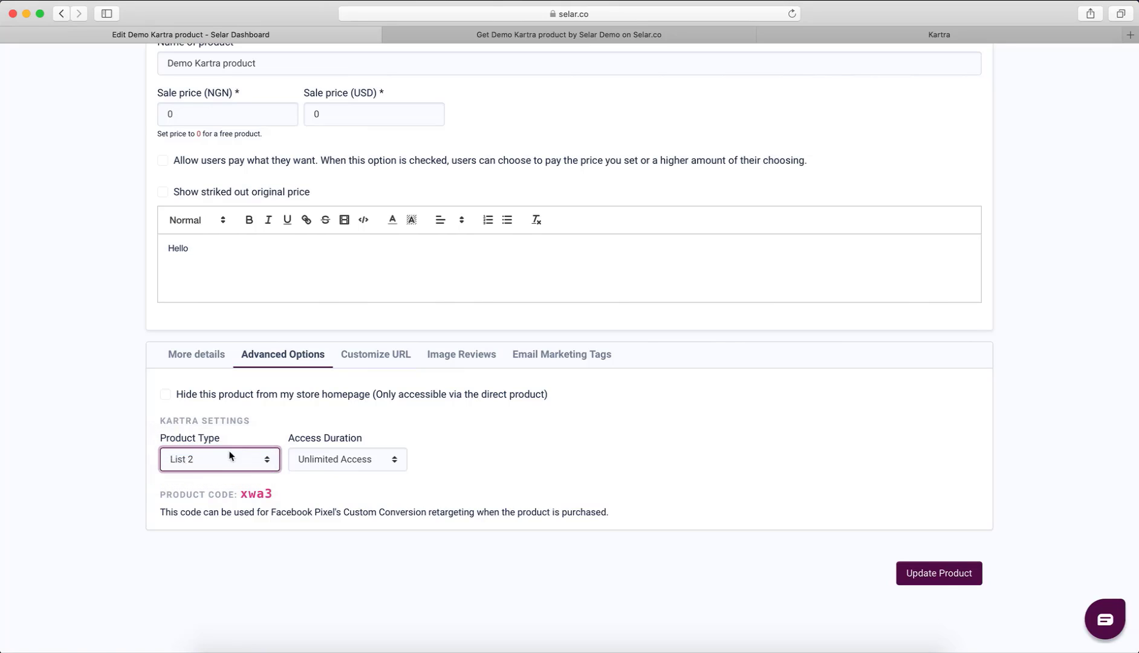
pyautogui.click(933, 580)
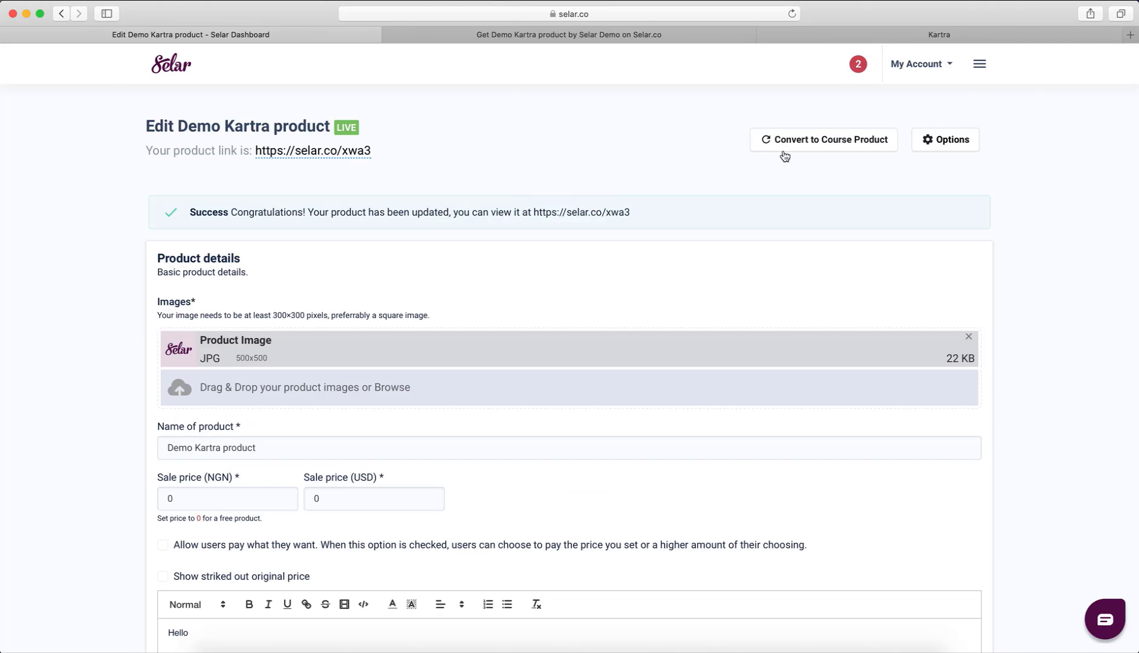
# Step: Check the Kartra lists overview, then return to the Selar dashboard
pyautogui.click(852, 35)
pyautogui.moveTo(382, 72)
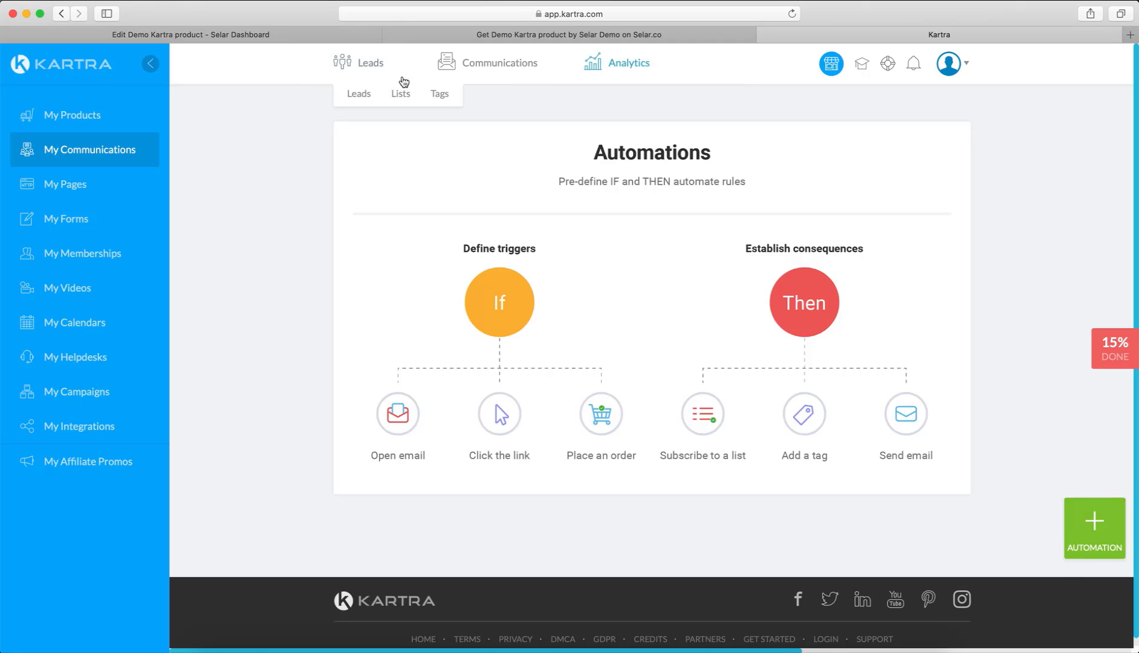
pyautogui.click(396, 95)
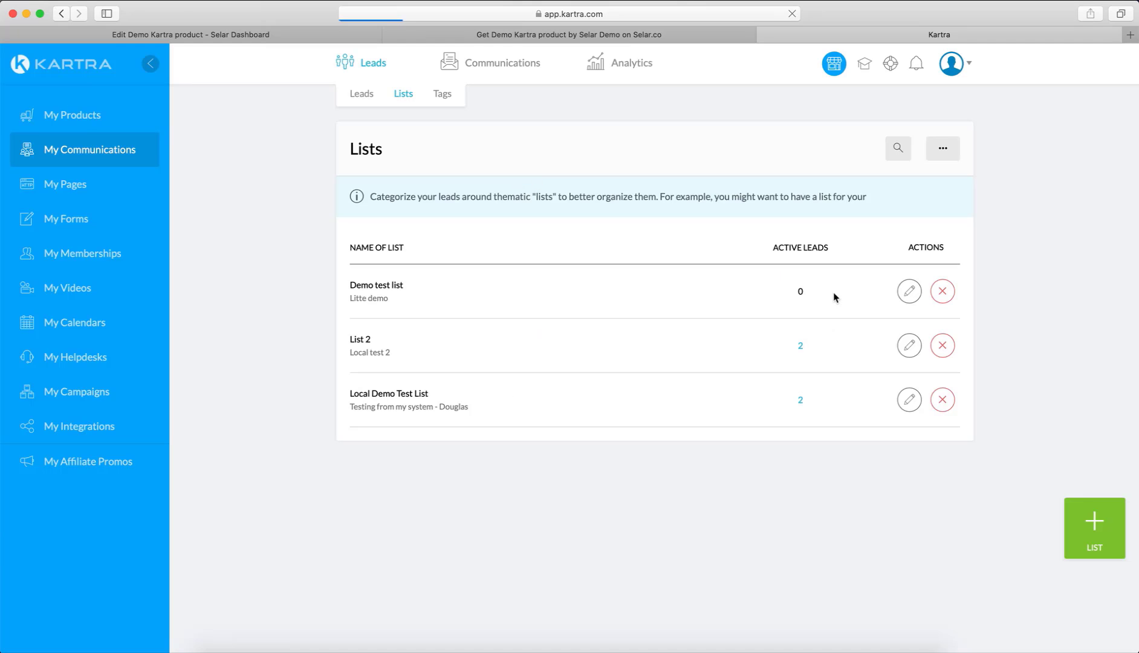
pyautogui.click(309, 34)
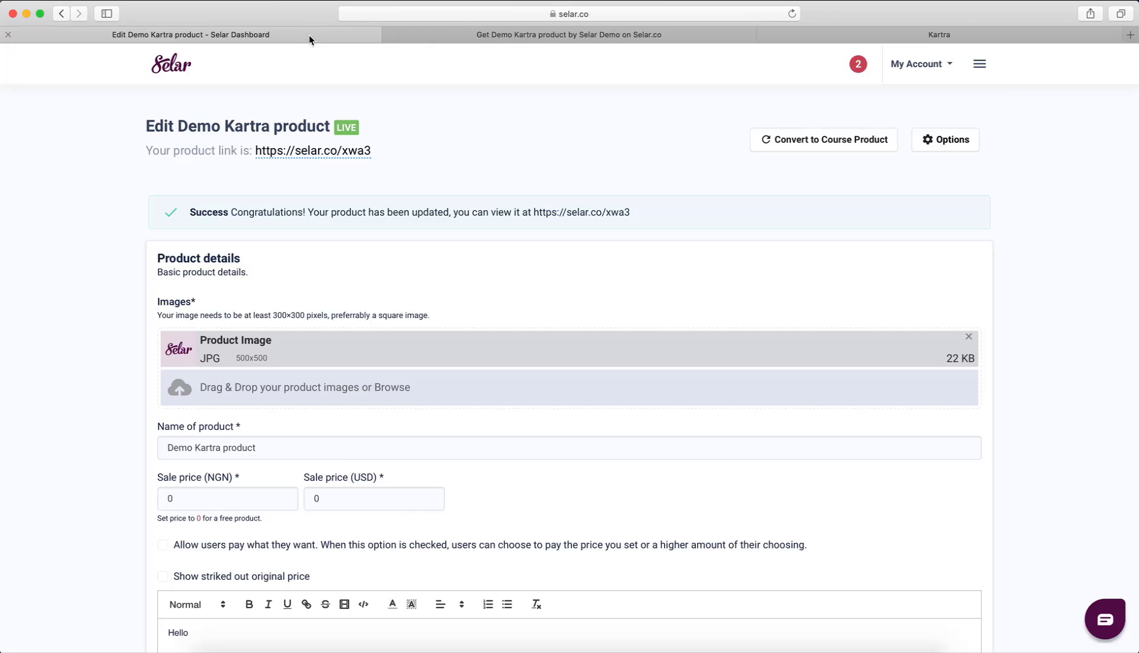
# Step: Add the free Demo Kartra product to the cart and proceed to checkout
pyautogui.click(503, 31)
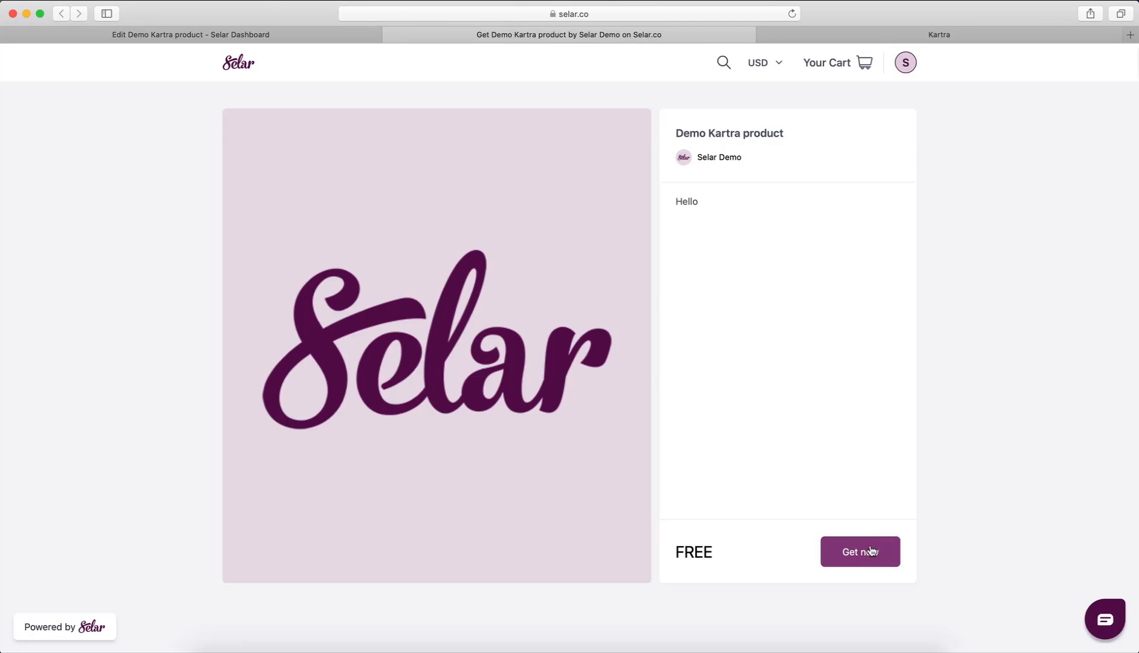
pyautogui.click(865, 551)
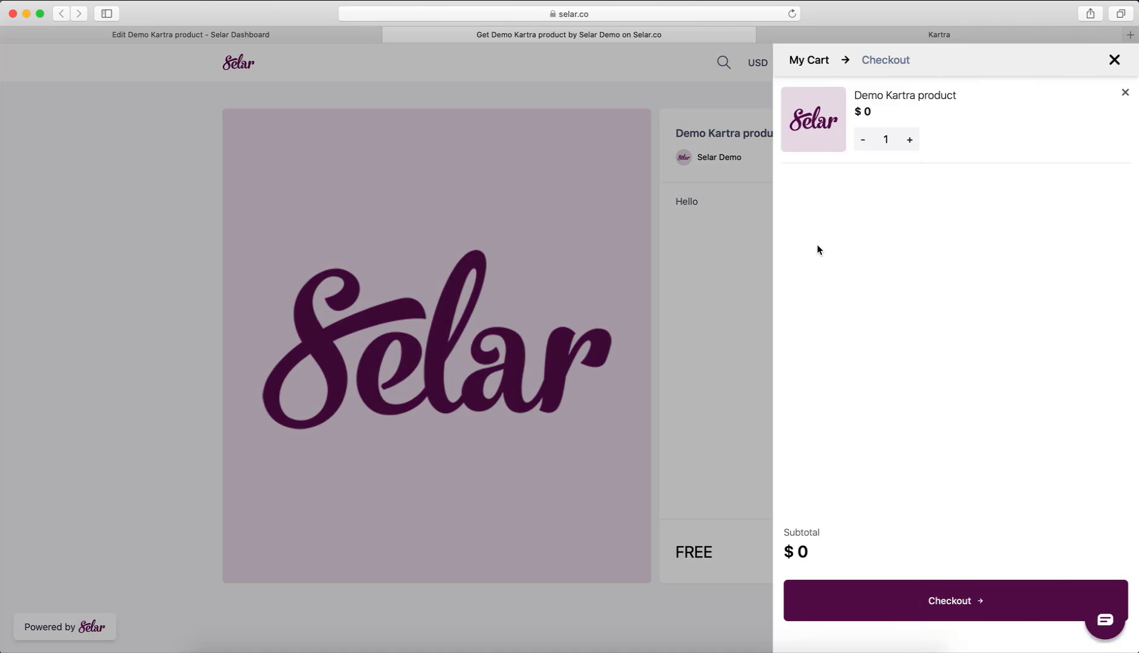
pyautogui.click(935, 600)
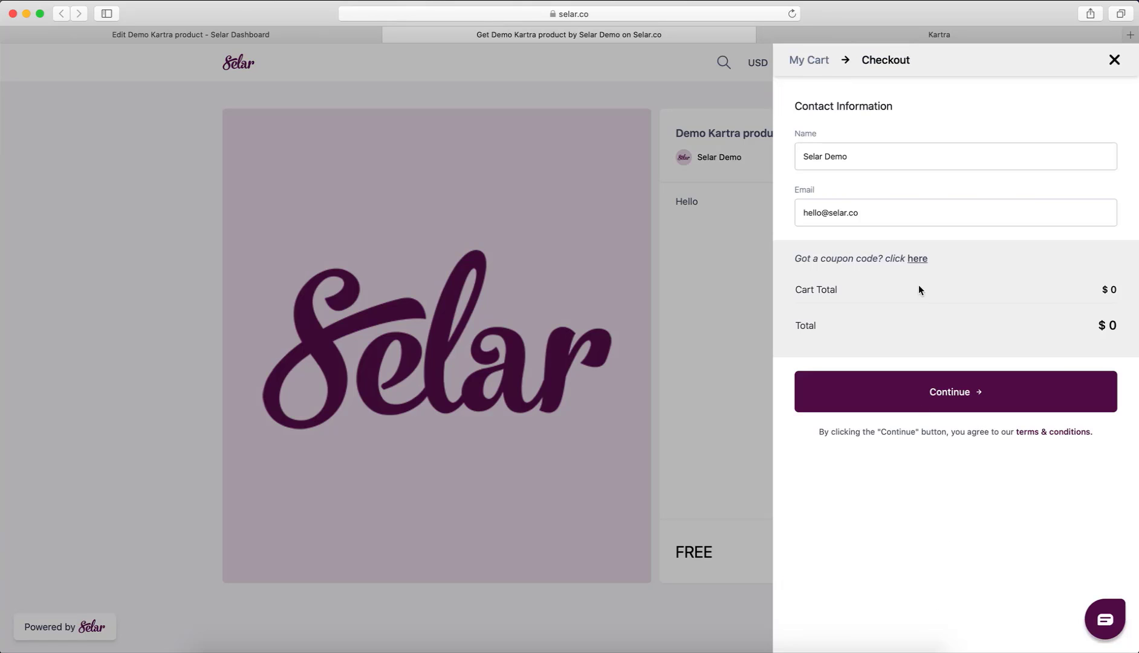
# Step: Replace the buyer's e-mail user part and full name with test values, then submit the checkout
pyautogui.doubleClick(815, 215)
pyautogui.write('dougl')
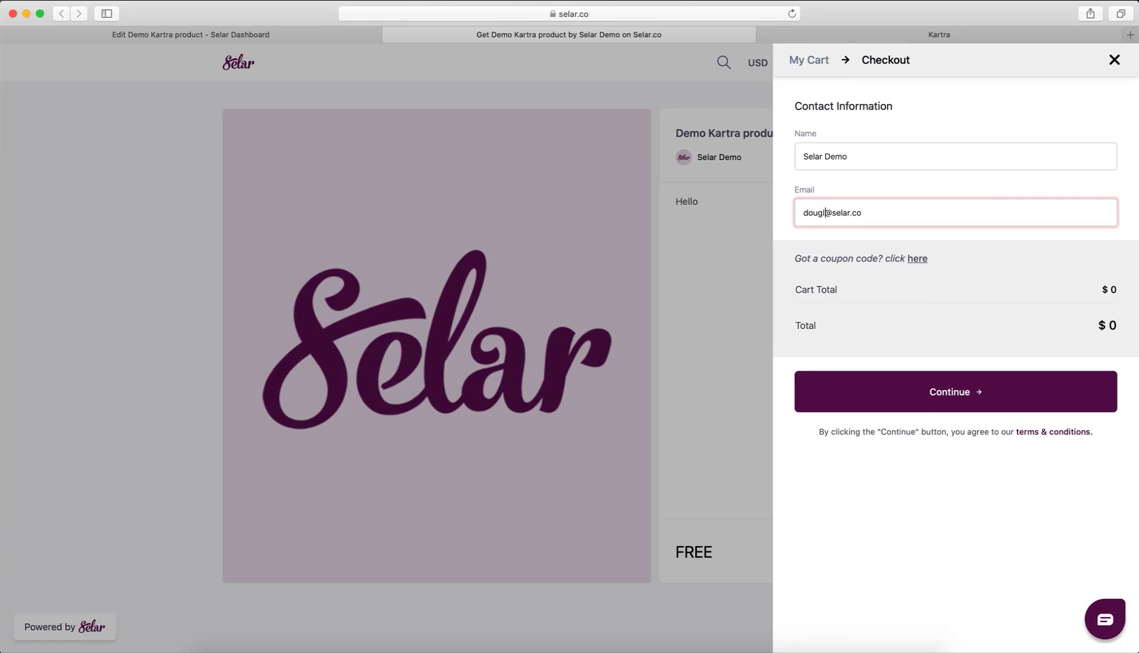
pyautogui.write('as')
pyautogui.tripleClick(823, 159)
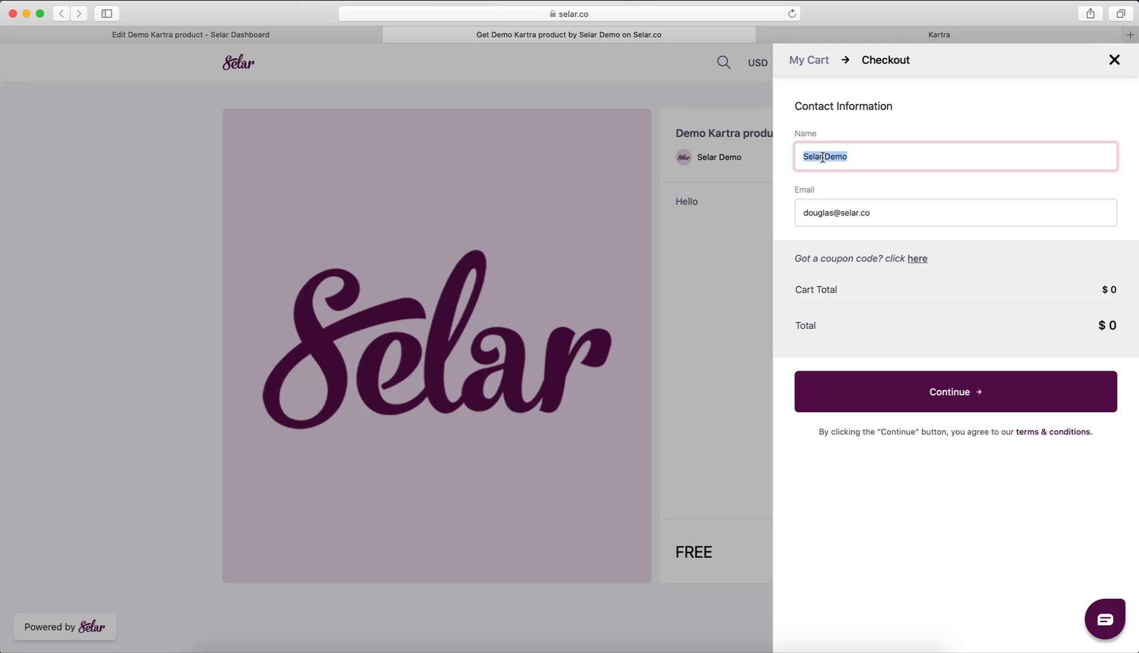
pyautogui.write('Douglas')
pyautogui.click(921, 390)
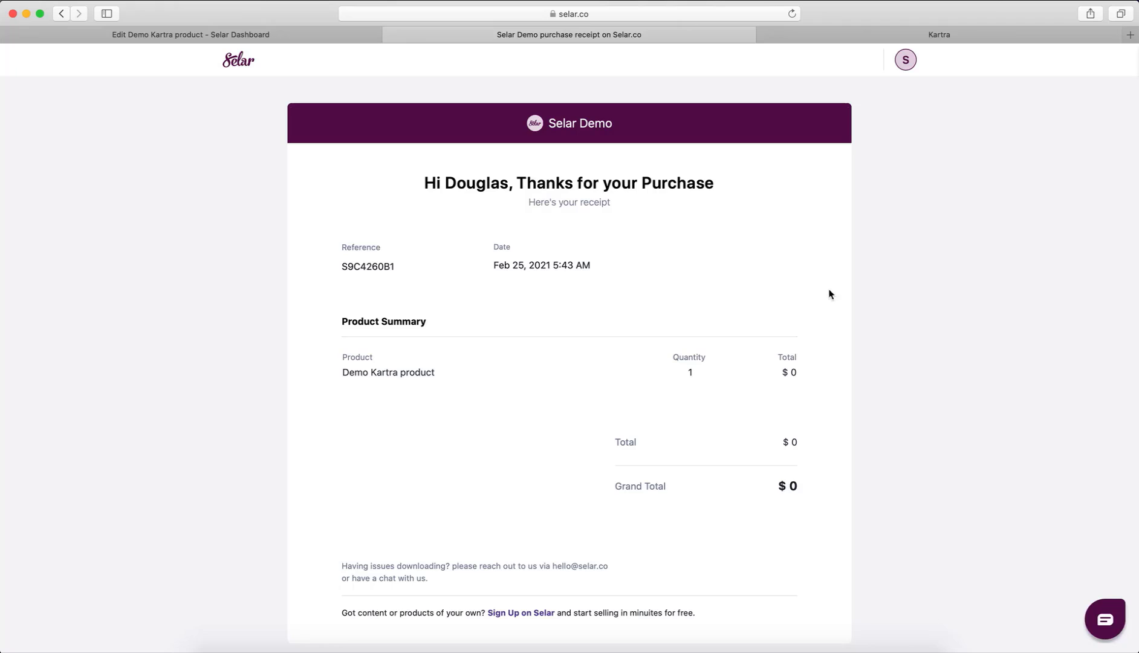
# Step: Reload Kartra's Lists page to spot the new lead, then return to Selar's product editor
pyautogui.click(820, 35)
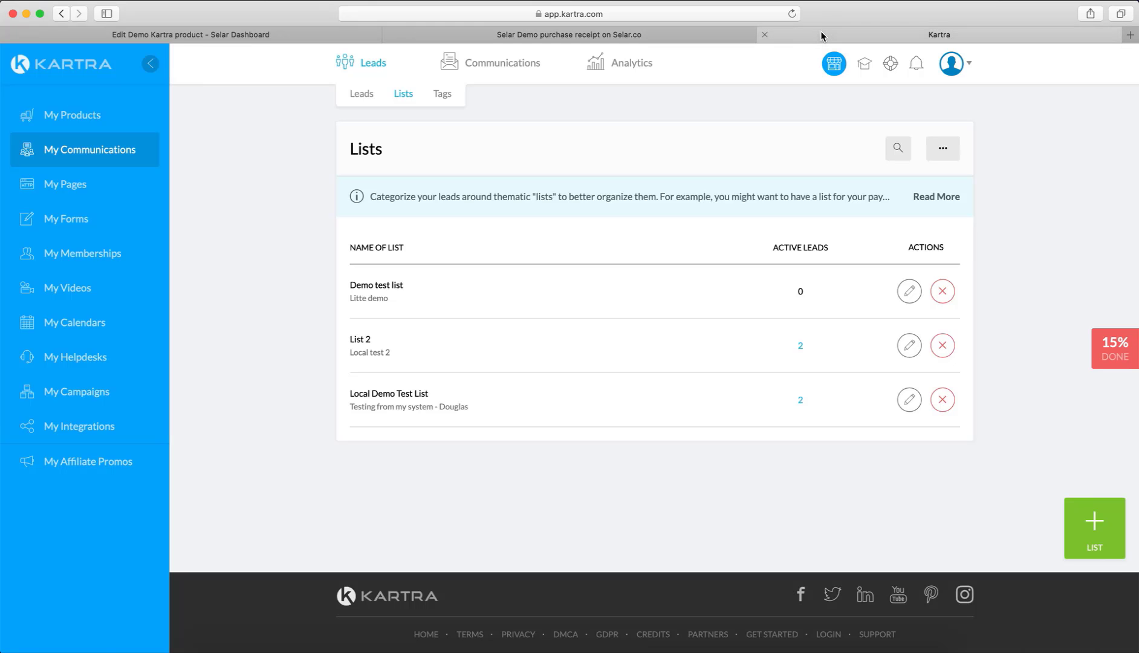
pyautogui.click(792, 13)
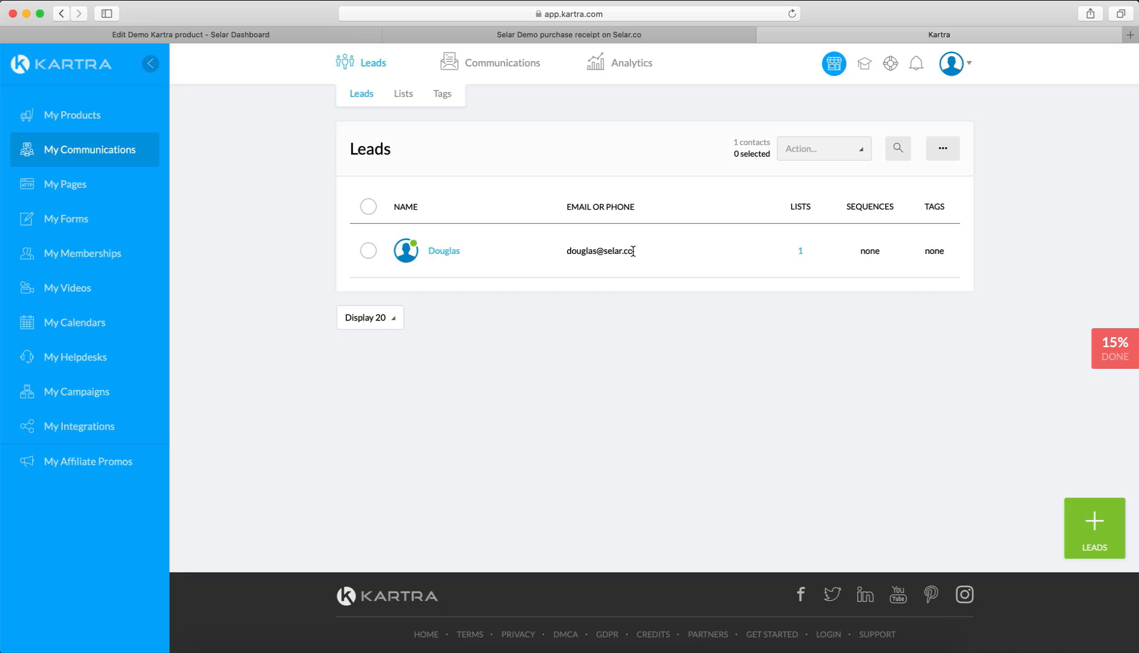
pyautogui.moveTo(483, 67)
pyautogui.click(266, 33)
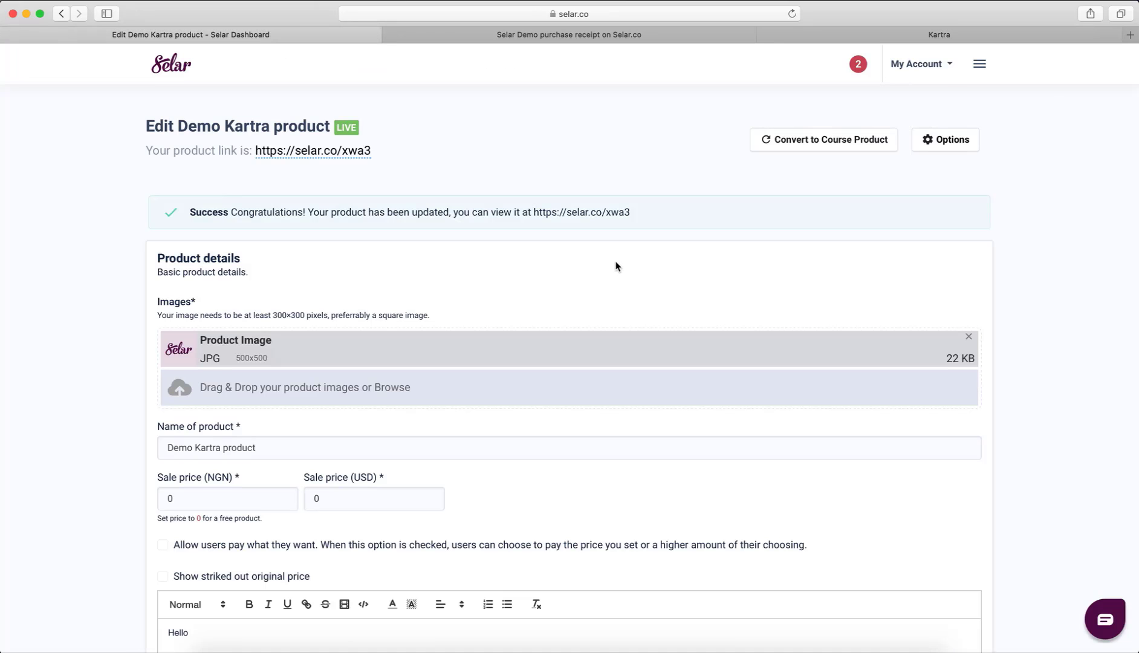
pyautogui.scroll(-2, 617, 265)
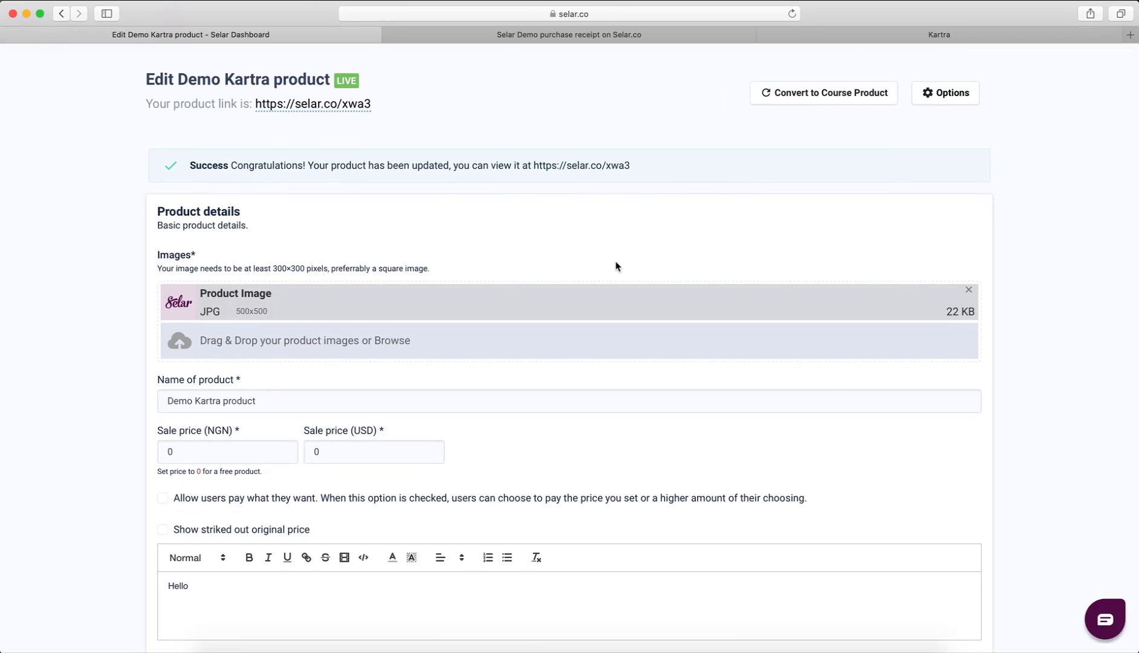